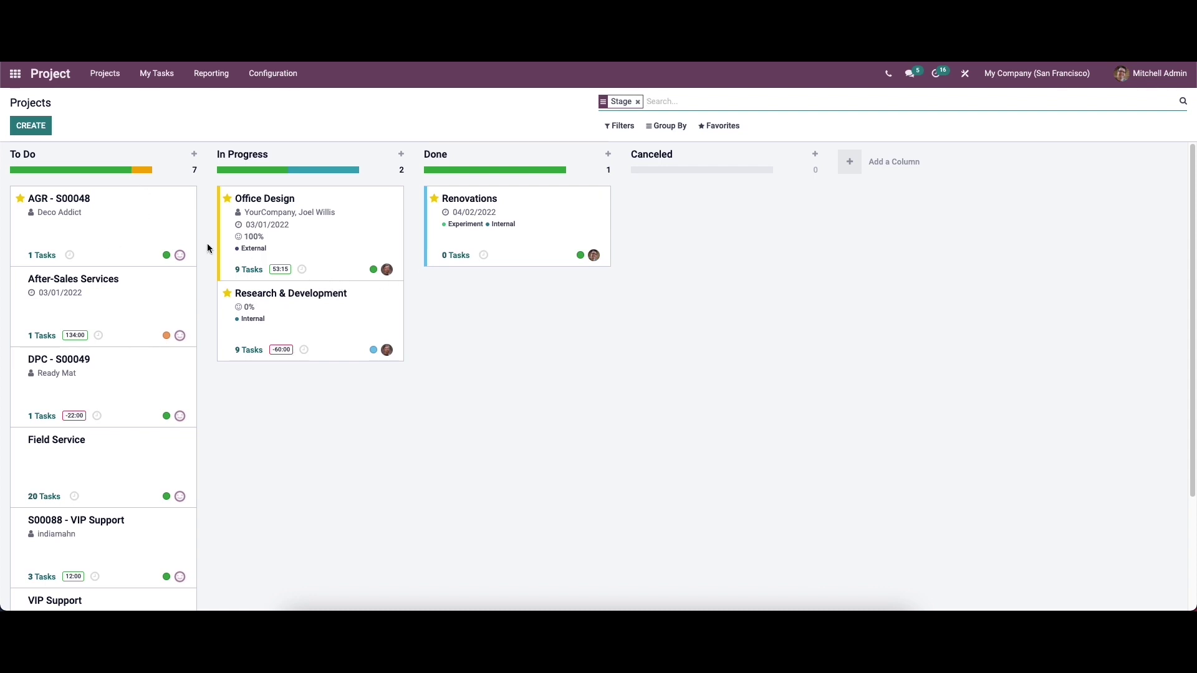
# Review the Project app's settings for tasks management, time management and analytics, and return to the projects overview.
pyautogui.click(272, 75)
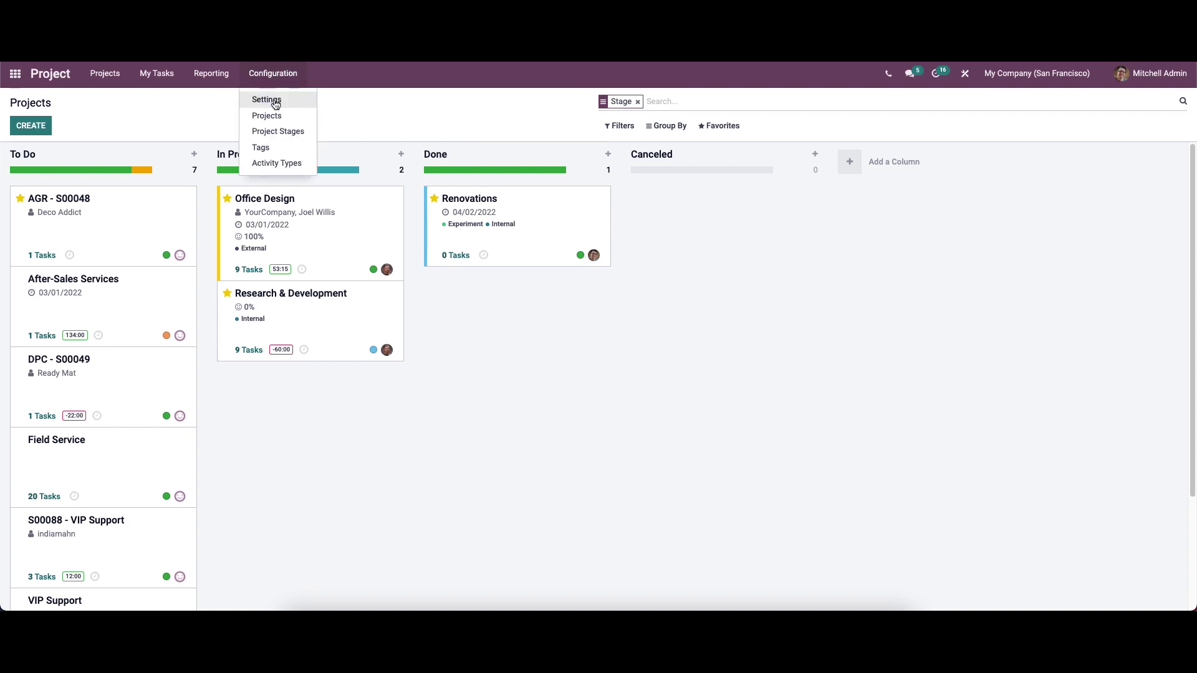
pyautogui.click(274, 100)
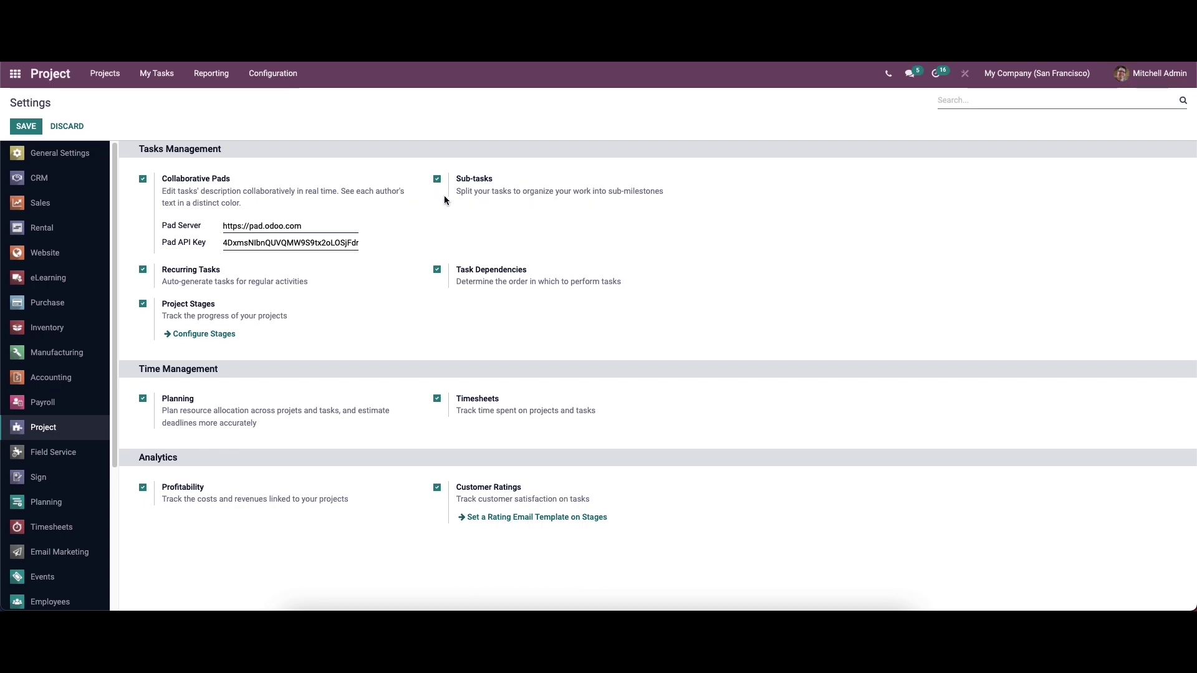
pyautogui.click(92, 78)
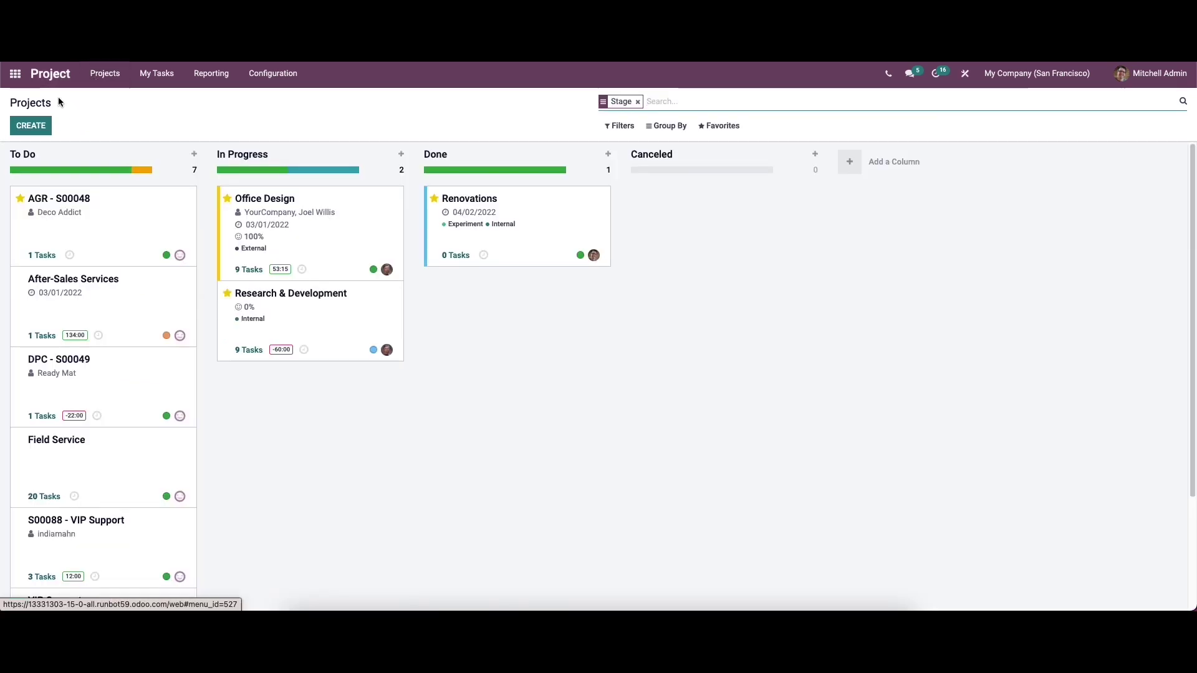
# Create a new project named Customisation, keeping the default billable, timesheets and planning options.
pyautogui.click(37, 125)
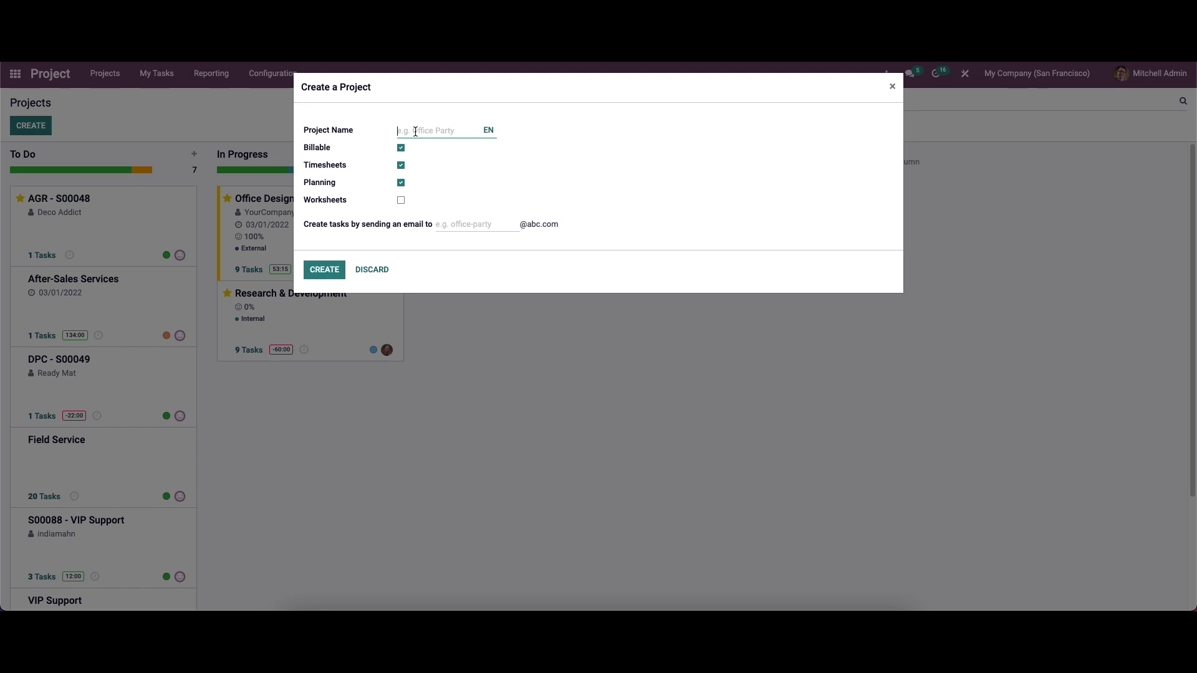
pyautogui.write('Customisation')
pyautogui.moveTo(417, 226)
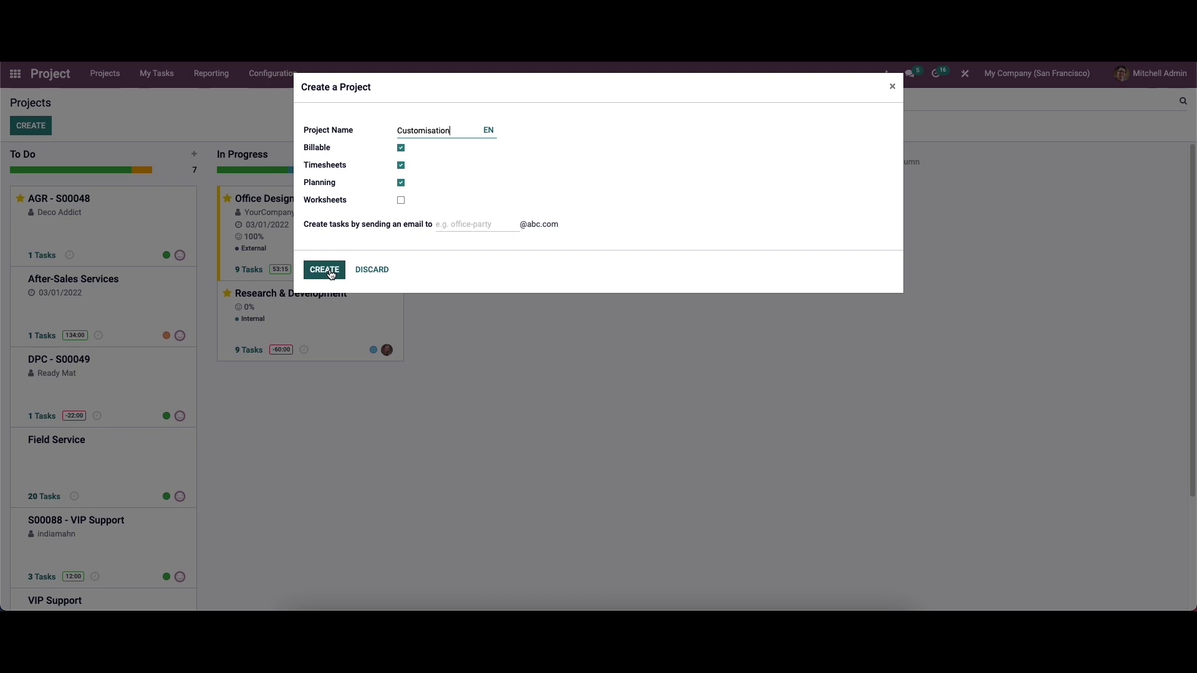
pyautogui.click(325, 270)
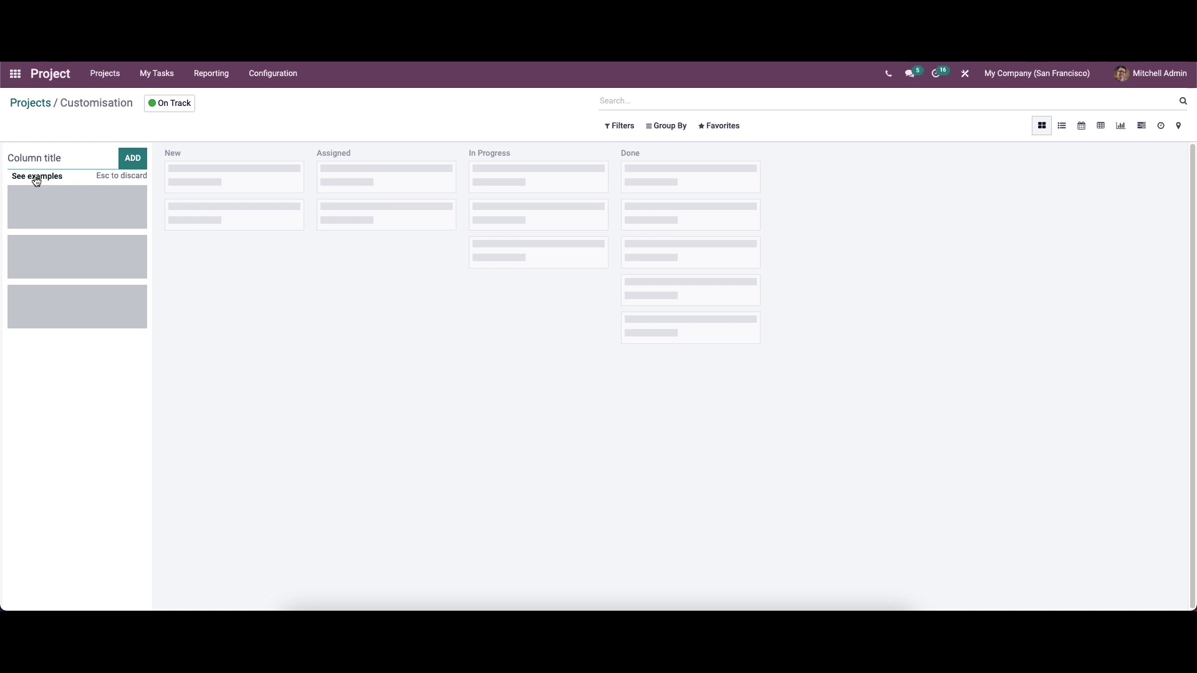
# Look through the Kanban stage examples for Digital Marketing and Consulting without applying one.
pyautogui.click(36, 179)
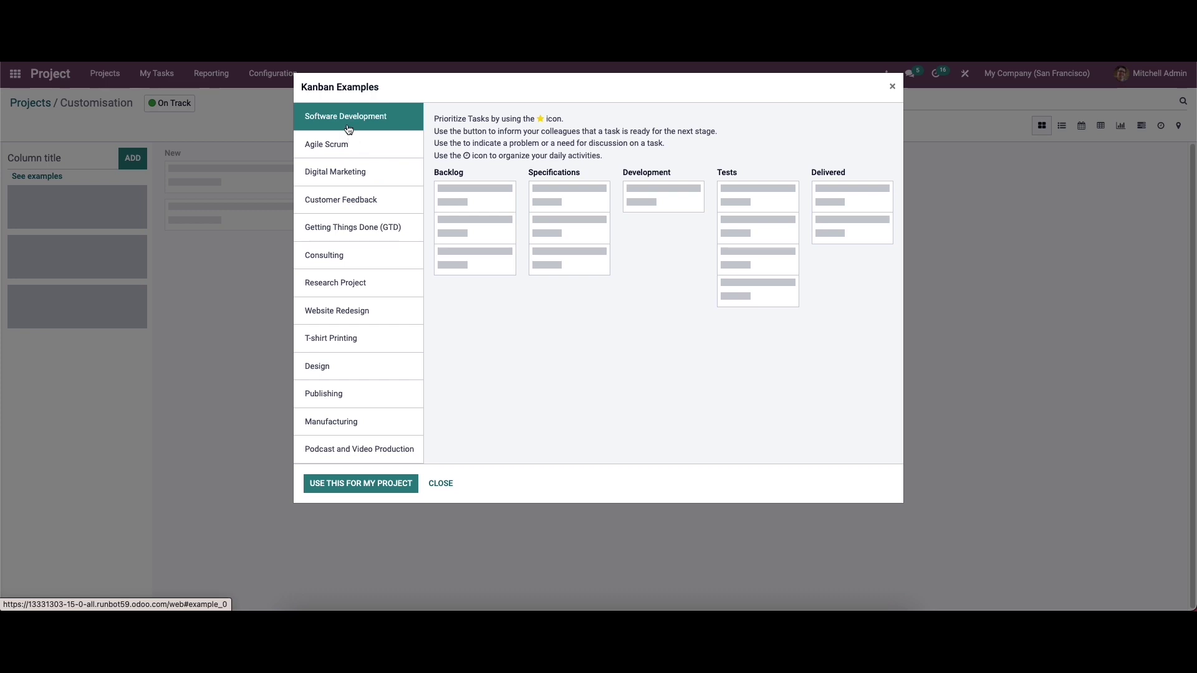
pyautogui.click(340, 174)
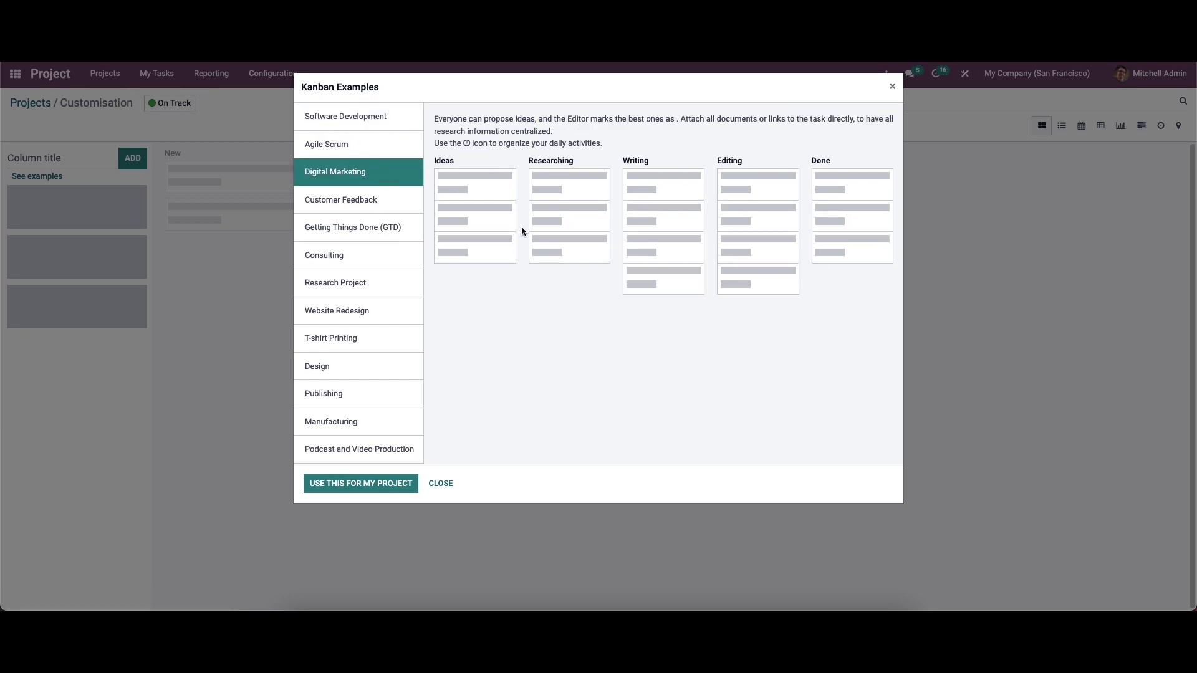
pyautogui.click(356, 258)
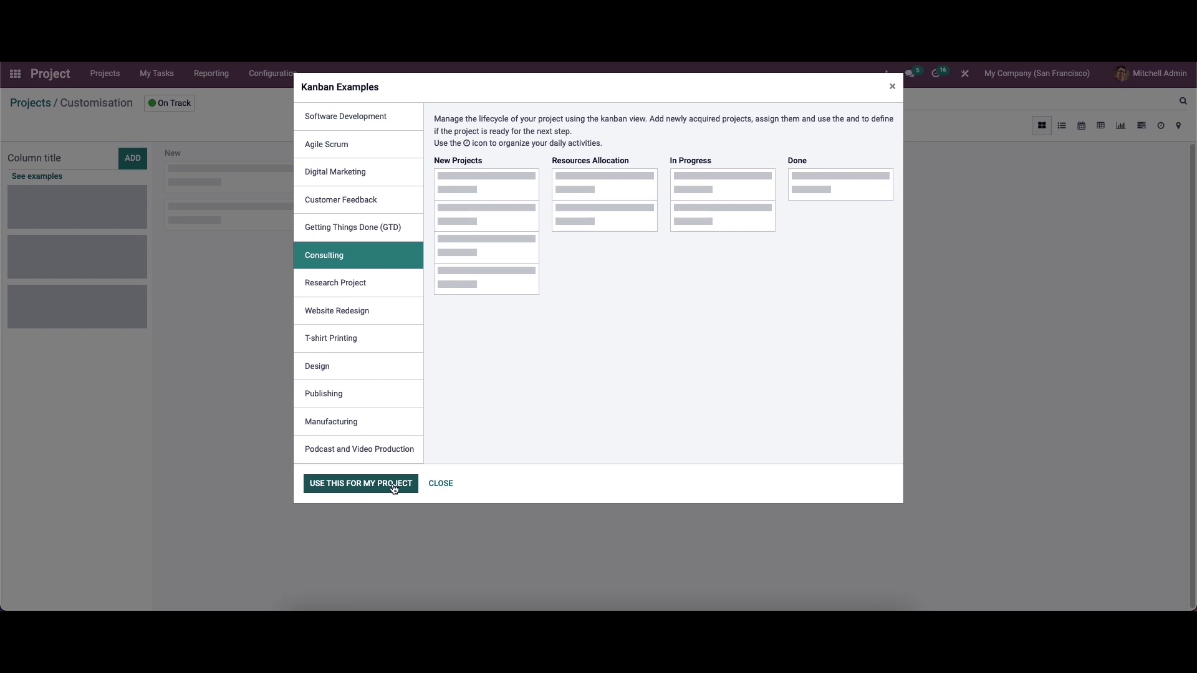
pyautogui.click(441, 484)
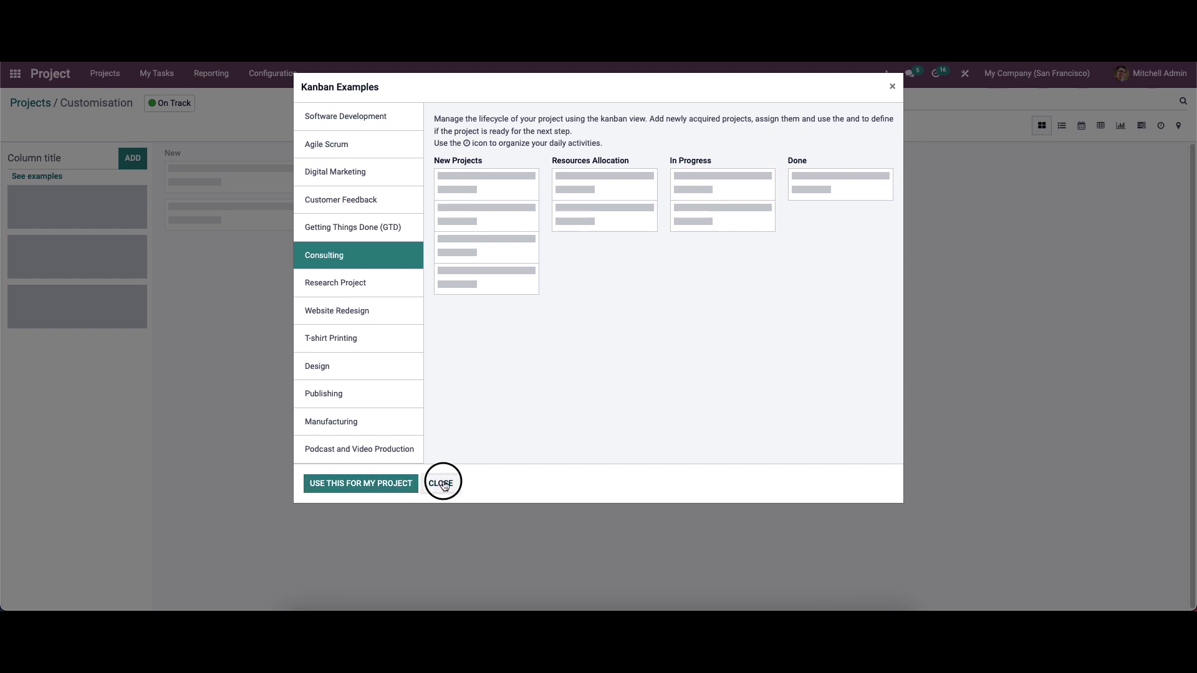
# Add two stage columns named New and Assigned to the Customisation project.
pyautogui.click(38, 159)
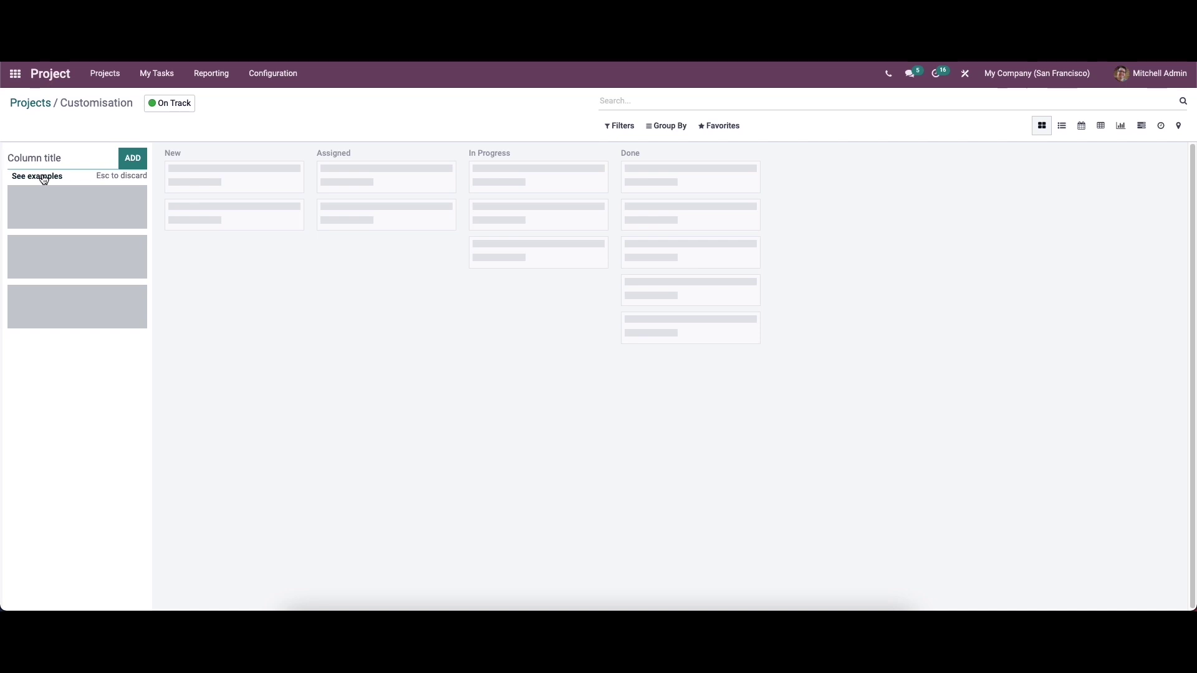
pyautogui.write('New')
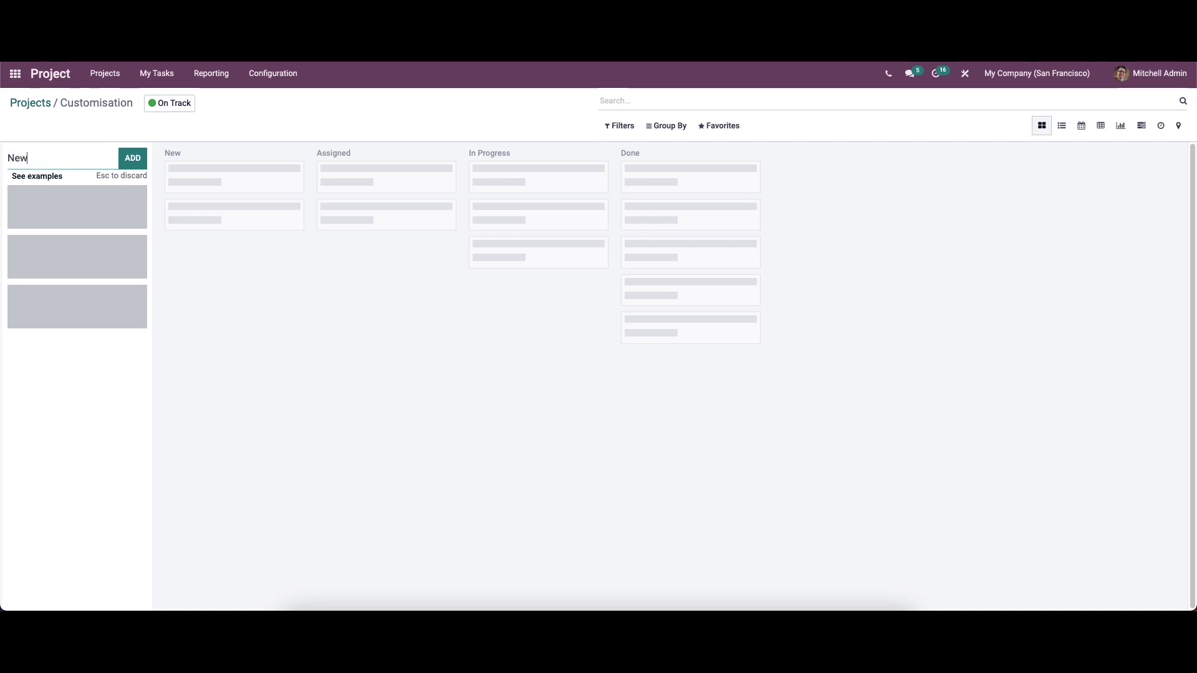
pyautogui.click(125, 160)
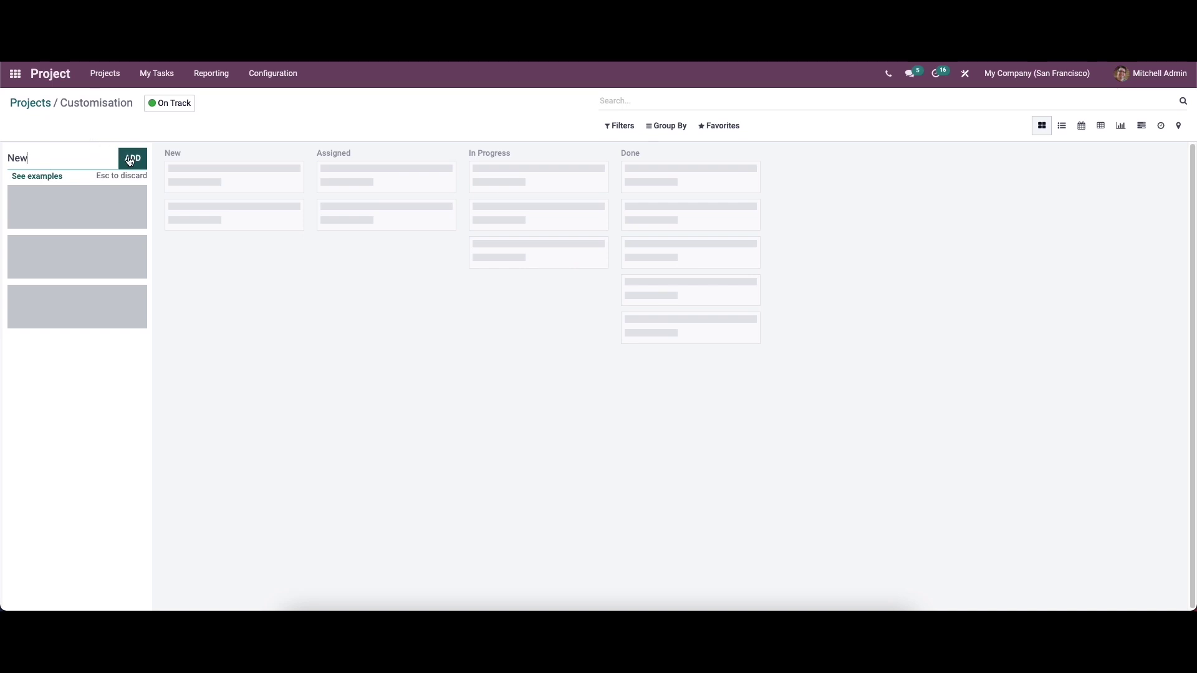
pyautogui.write('Assi')
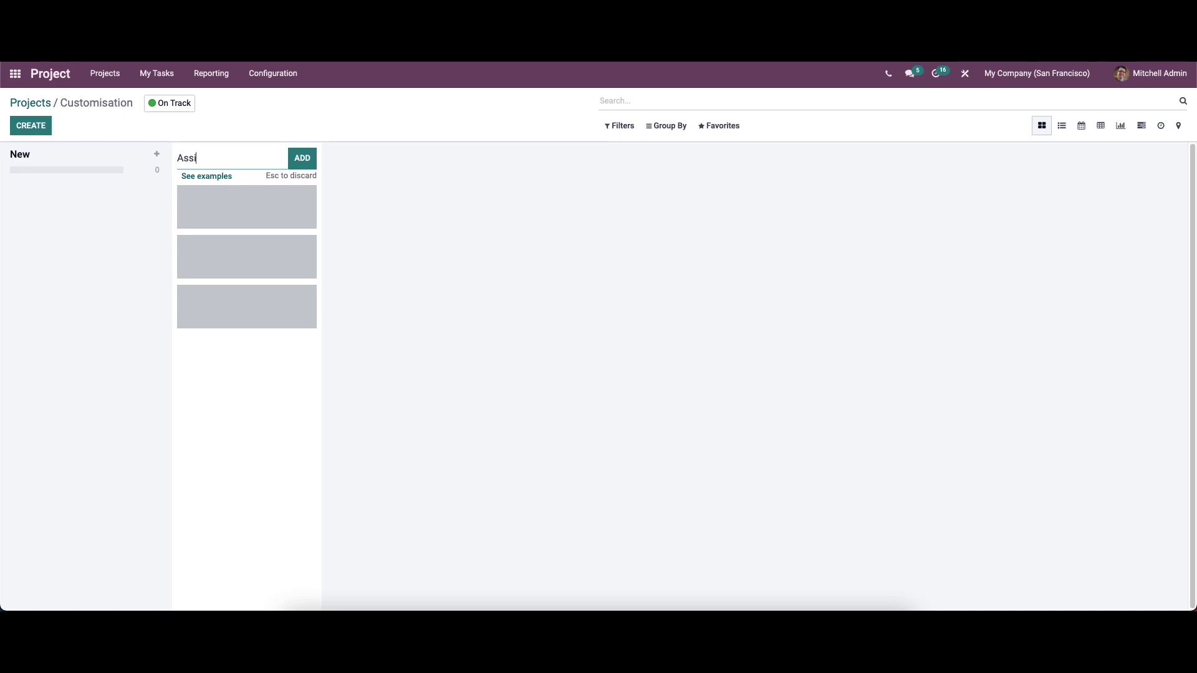
pyautogui.write('gned')
pyautogui.click(303, 159)
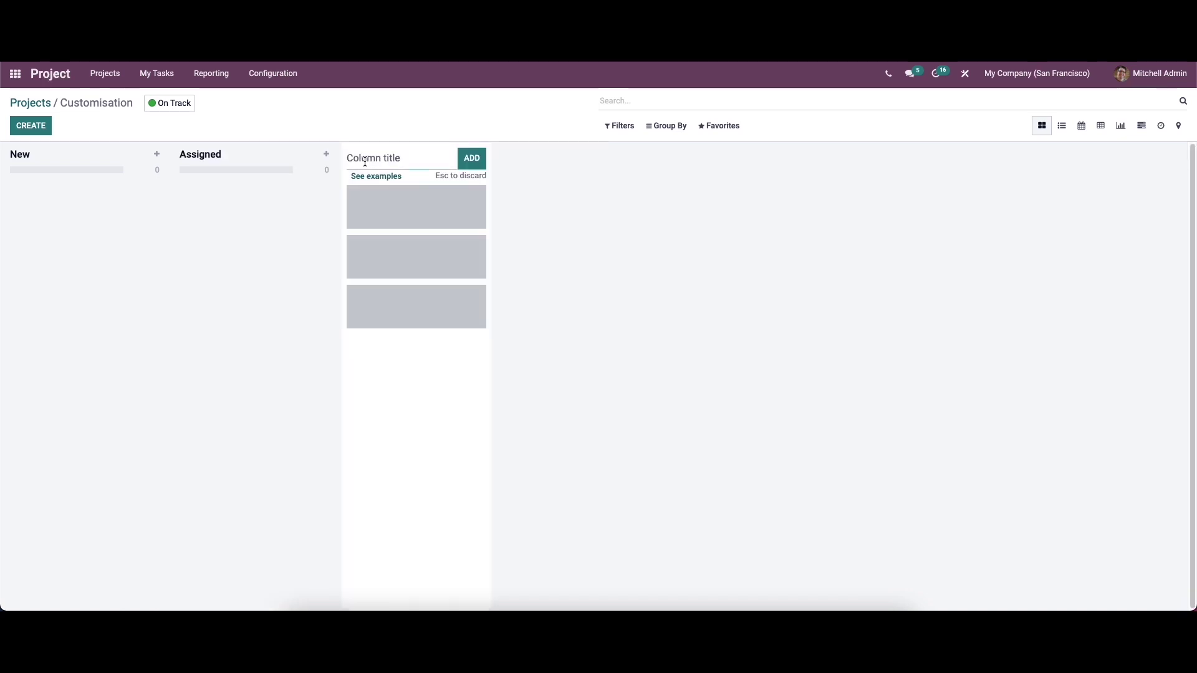
# Add a third stage column named In Progress to the project board.
pyautogui.write('In P rogress')
pyautogui.click(368, 157)
pyautogui.press('BackSpace')
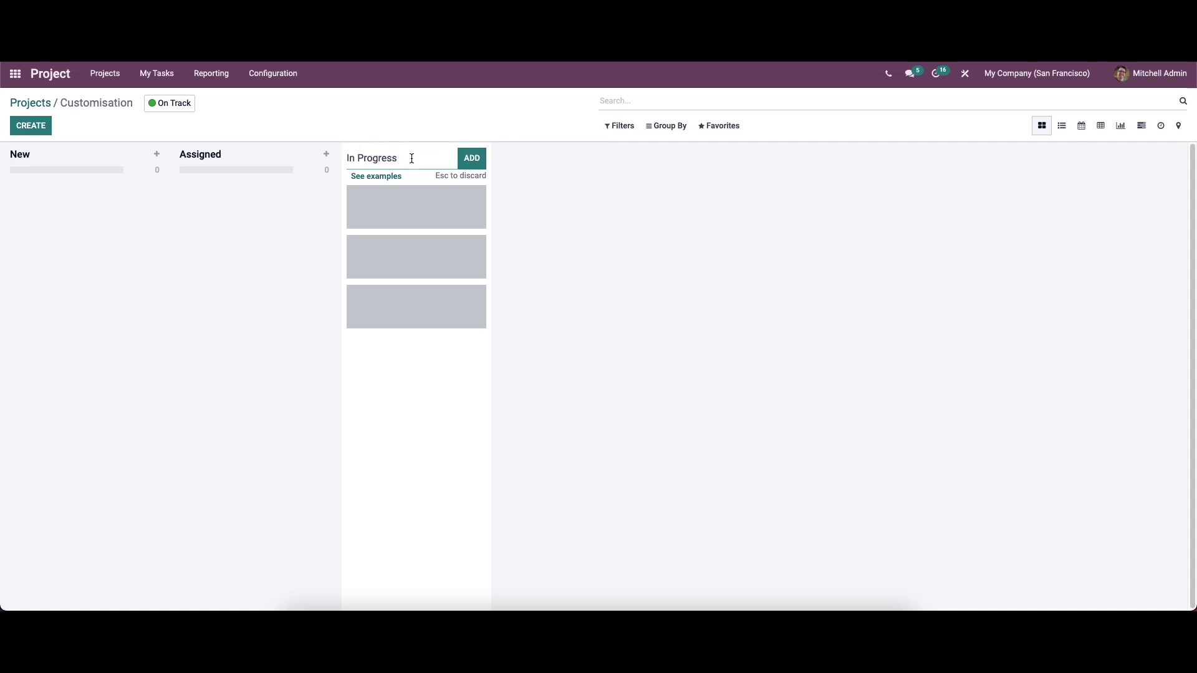
pyautogui.click(481, 159)
# Add the stage columns Done and Cancelled, and finish adding columns to the board.
pyautogui.click(533, 157)
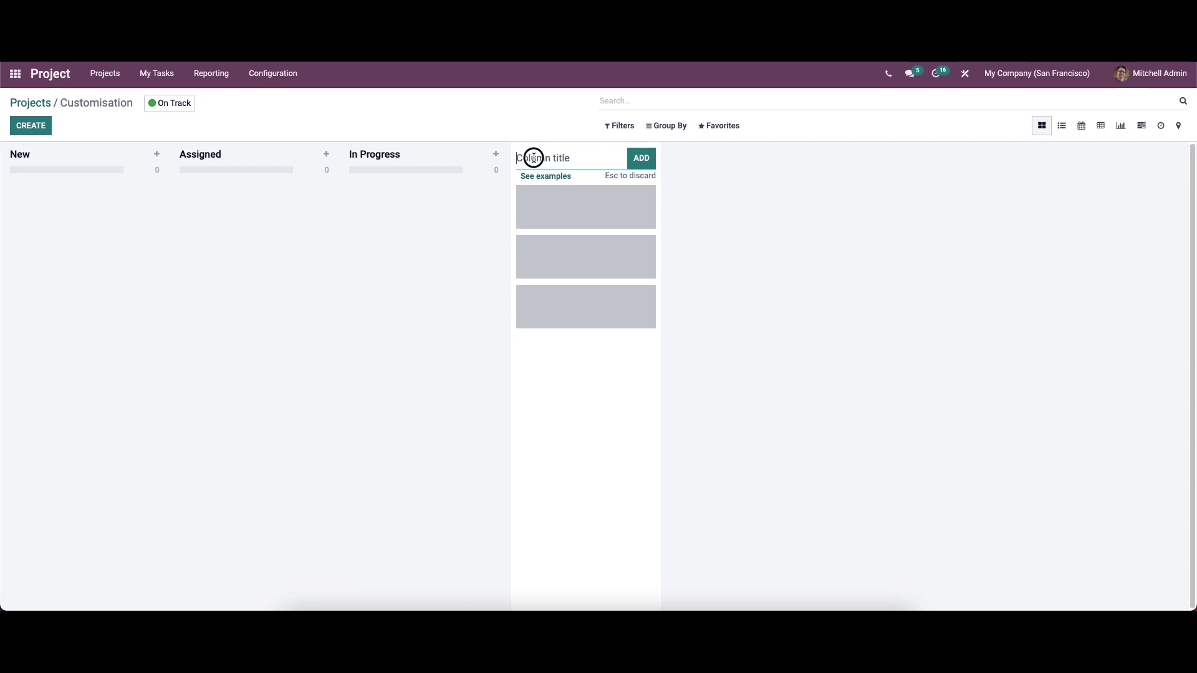
pyautogui.write('Done')
pyautogui.click(642, 158)
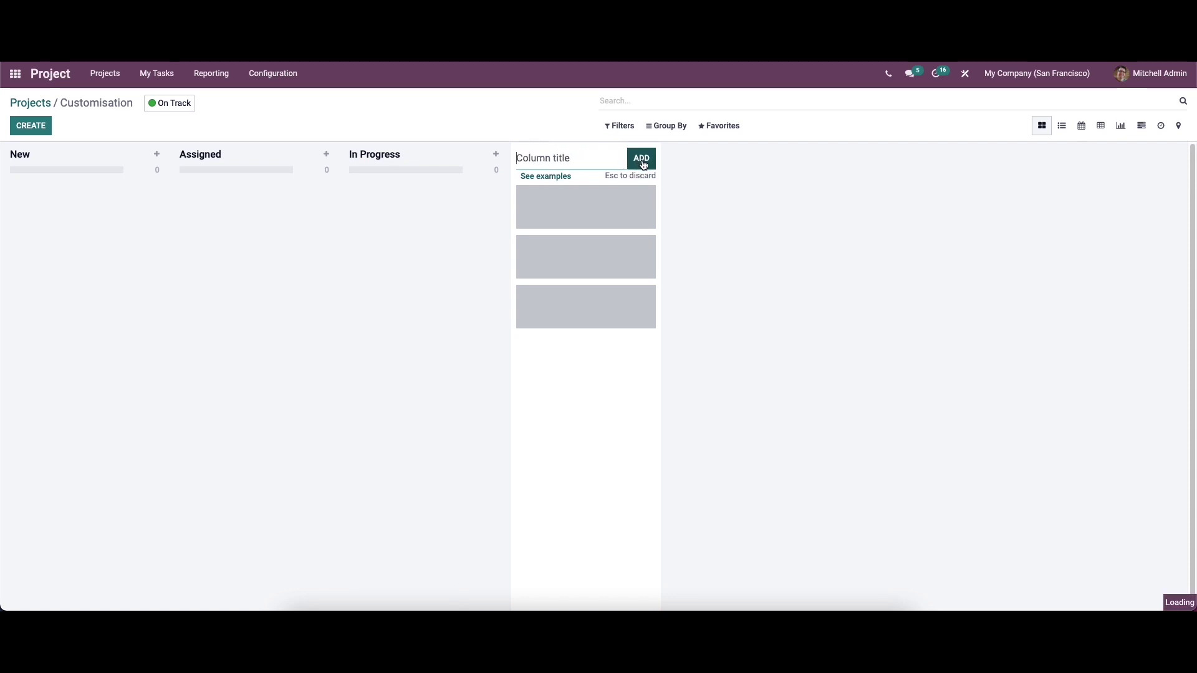
pyautogui.write('C')
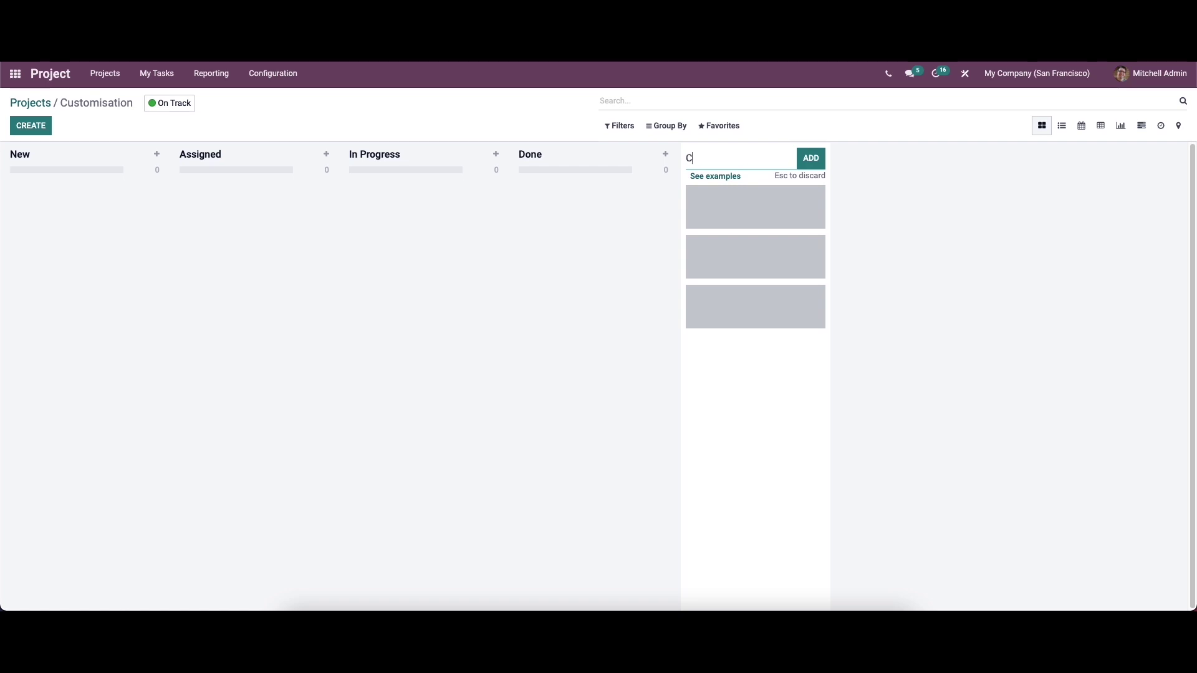
pyautogui.write('ancelled')
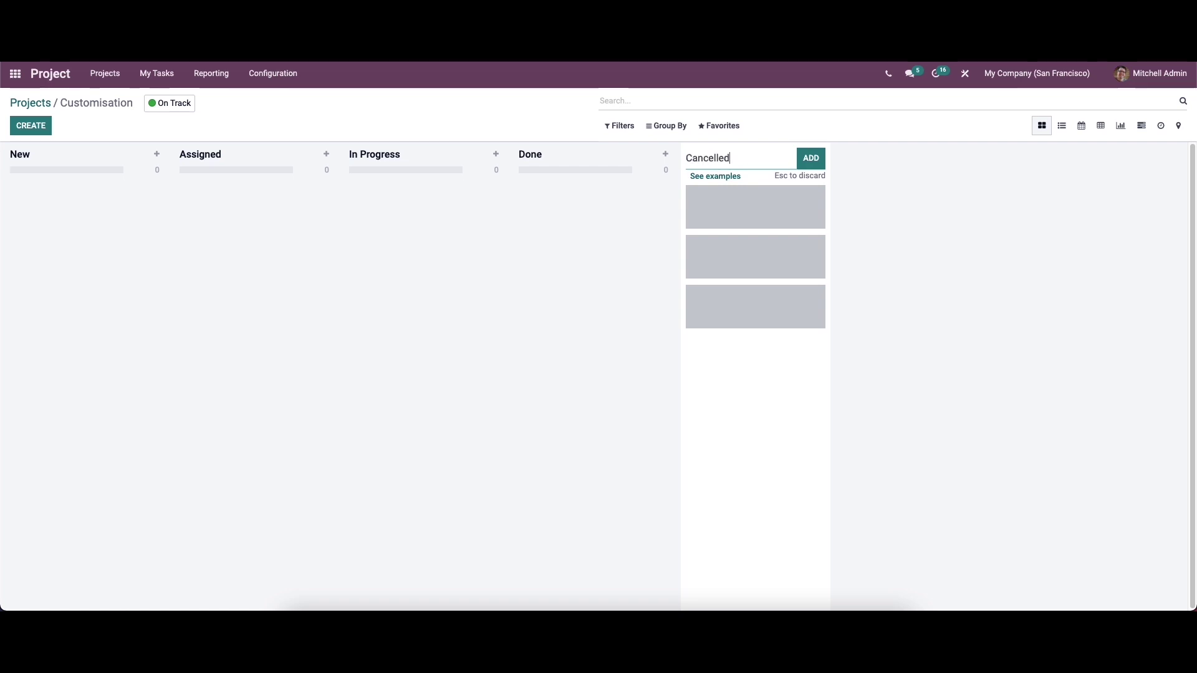
pyautogui.click(811, 159)
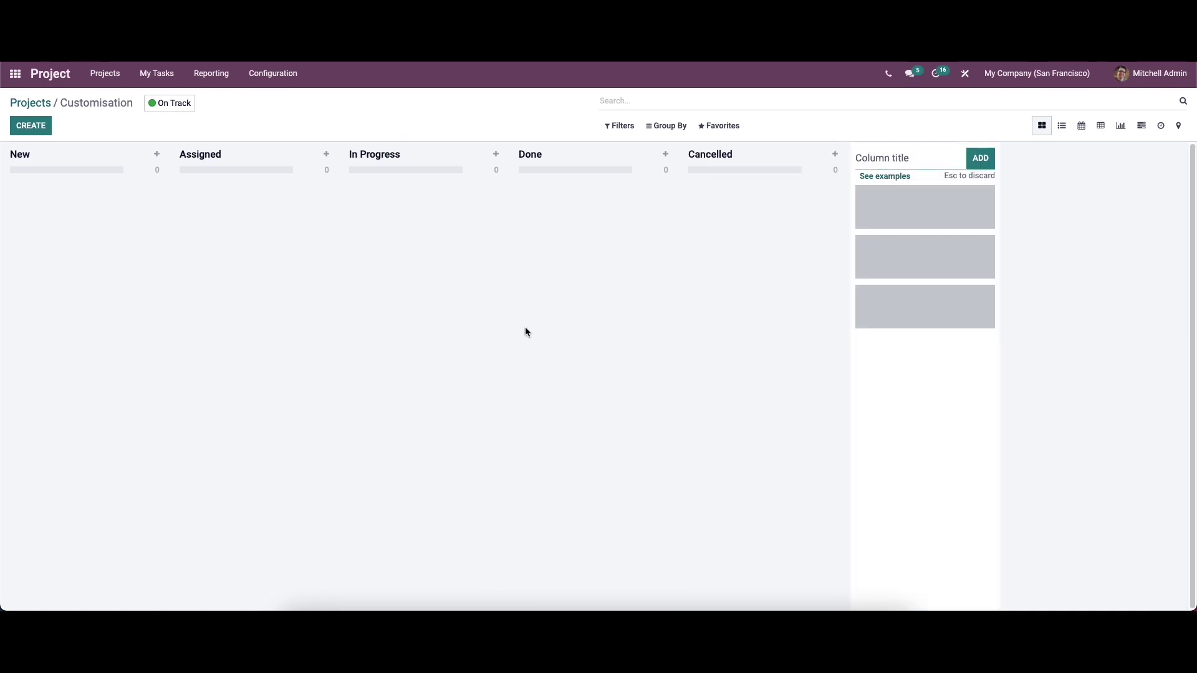
pyautogui.click(552, 331)
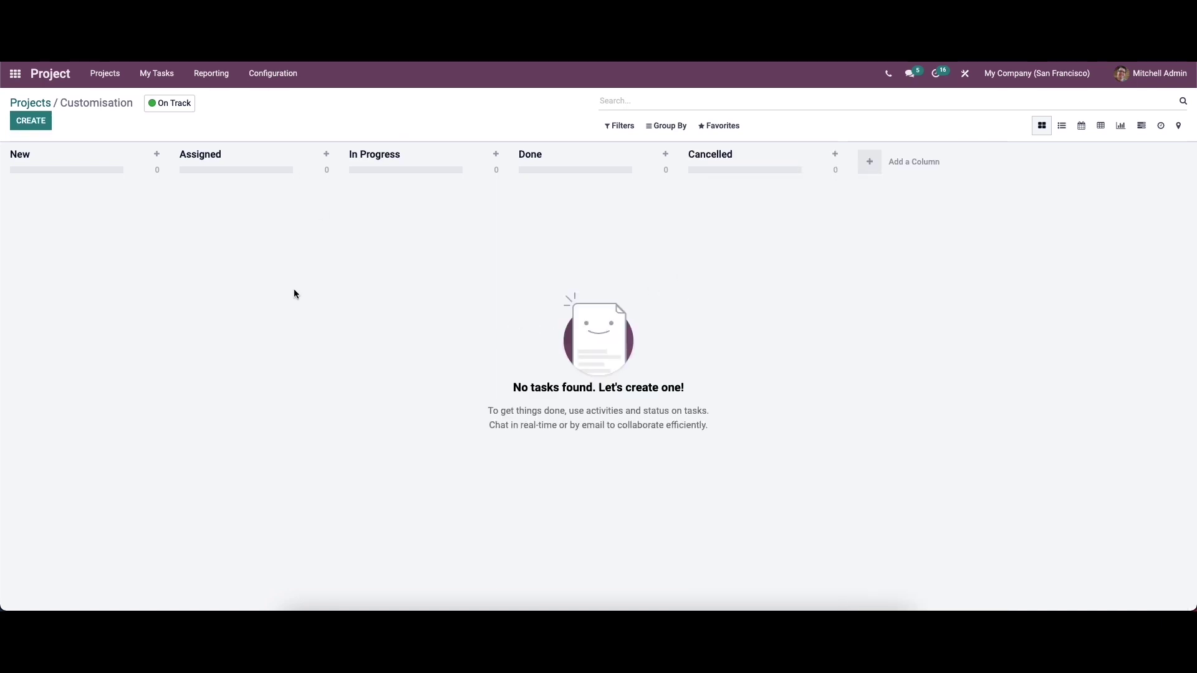
# Add a task titled New Project to the New stage, keeping the default assignee.
pyautogui.click(20, 129)
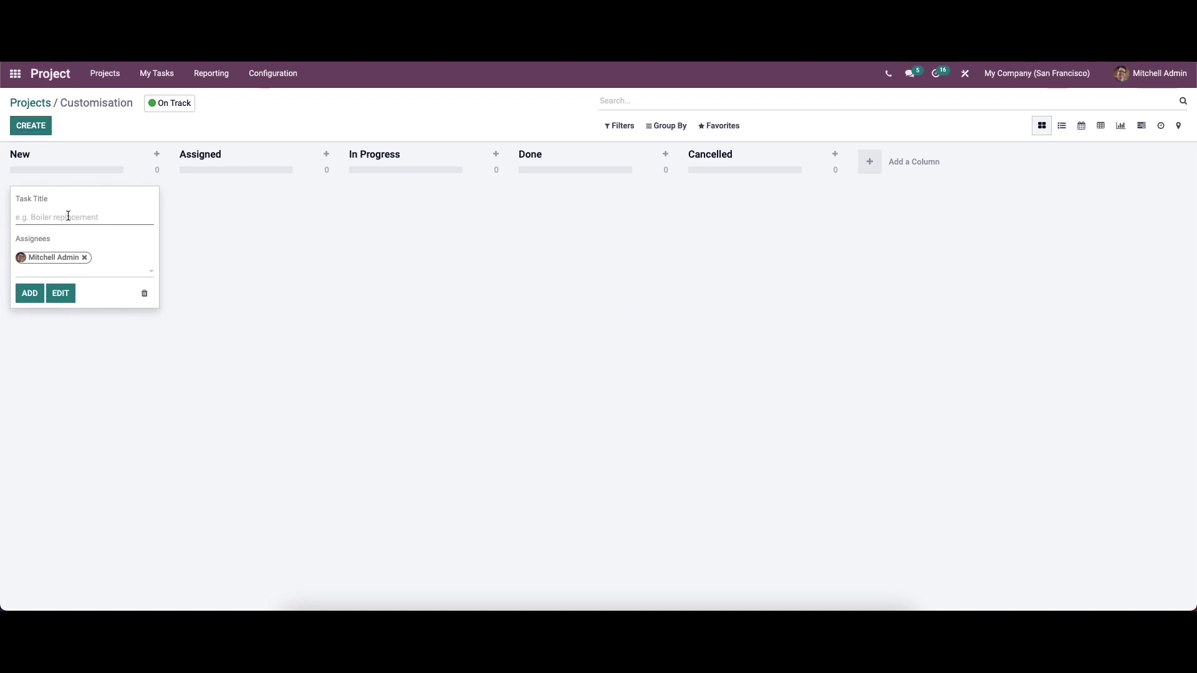
pyautogui.write('New PROJECT')
pyautogui.moveTo(38, 217); pyautogui.dragTo(74, 216)
pyautogui.press('BackSpace')
pyautogui.write('roject')
pyautogui.click(33, 295)
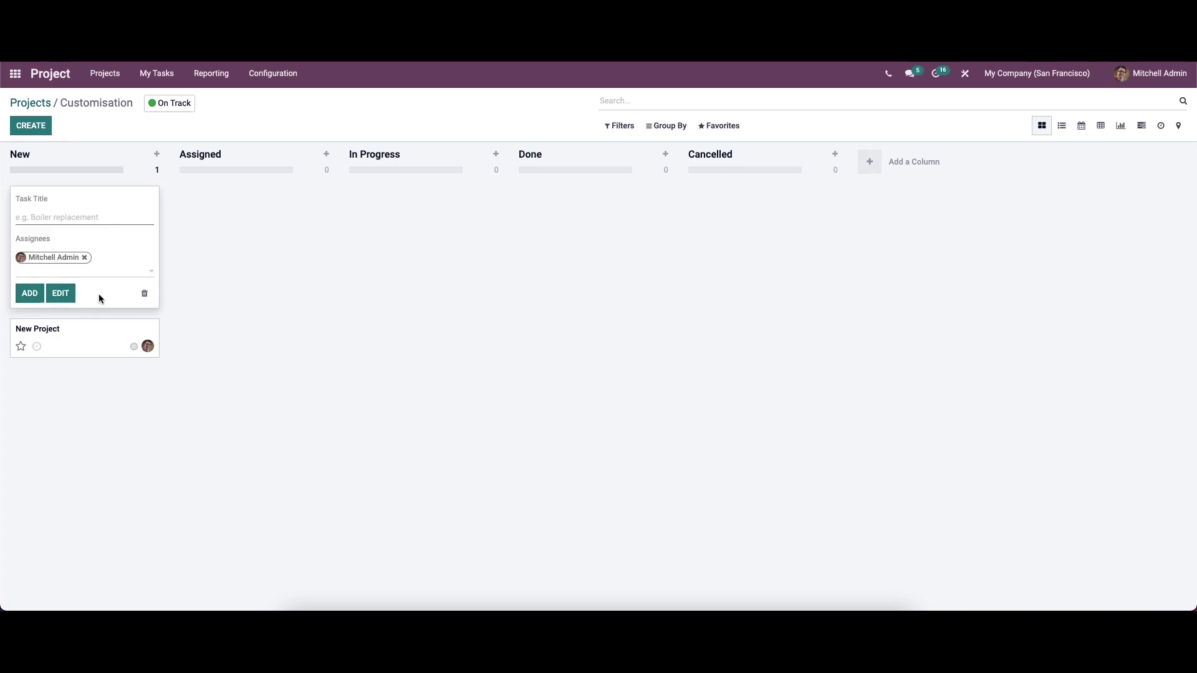
pyautogui.click(260, 313)
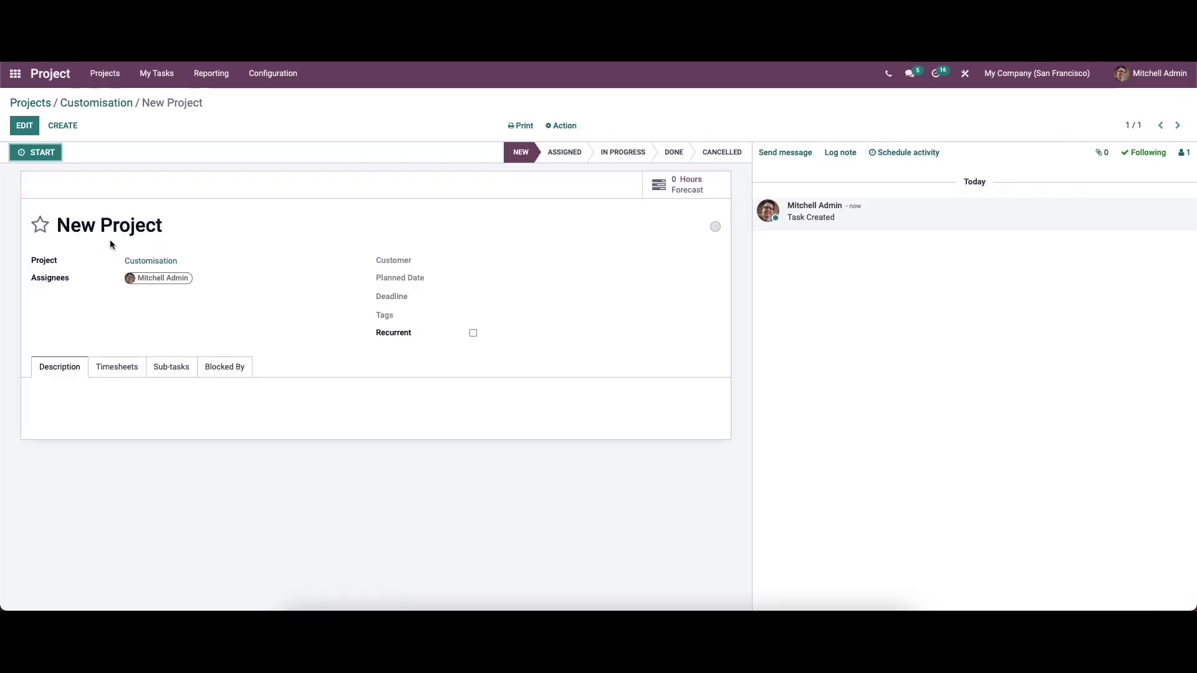
# Open the New Project task for editing and set its customer to Deco Addict.
pyautogui.click(24, 126)
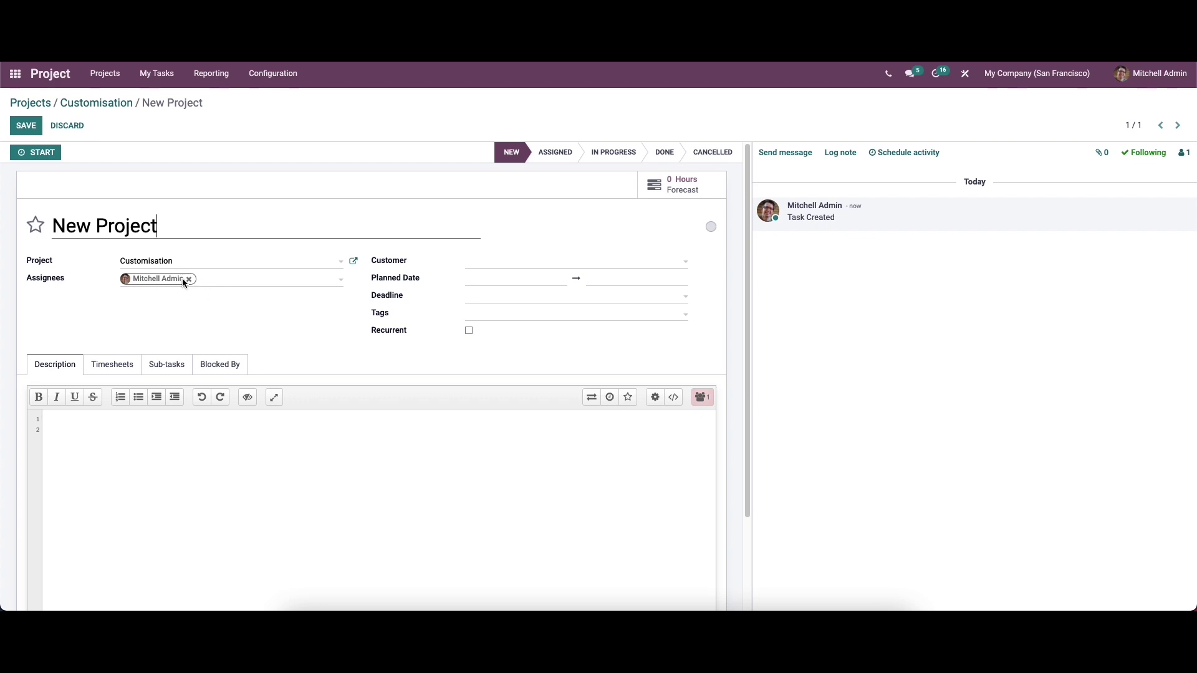
pyautogui.click(506, 261)
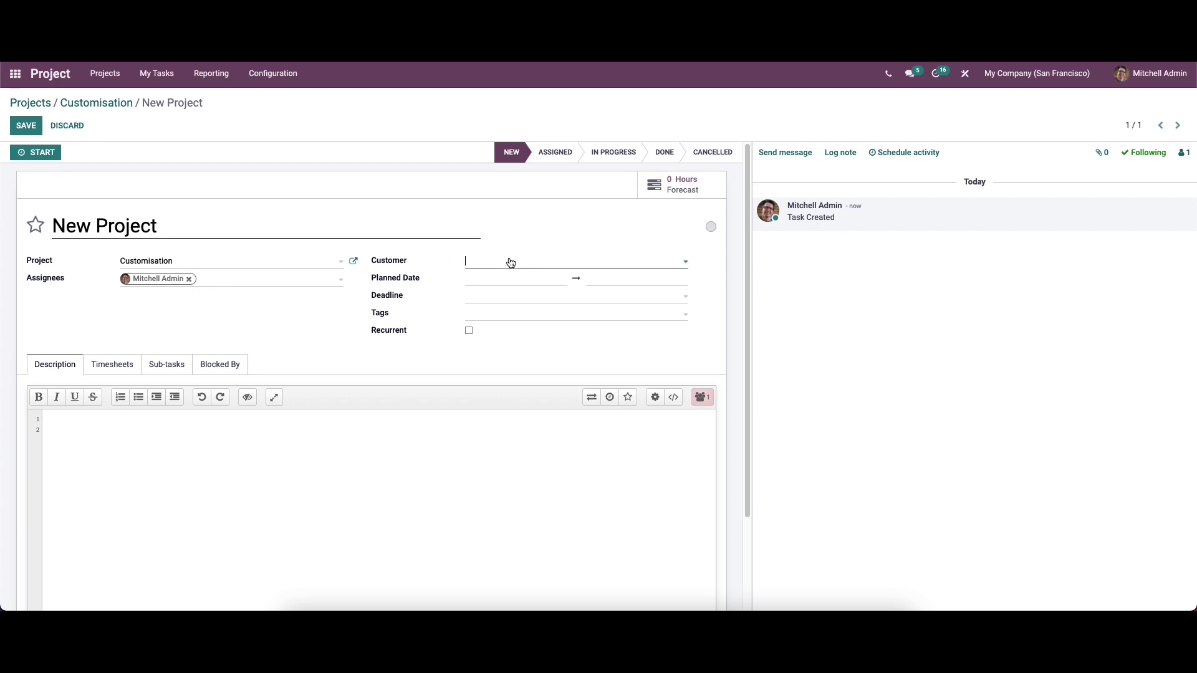
pyautogui.click(509, 281)
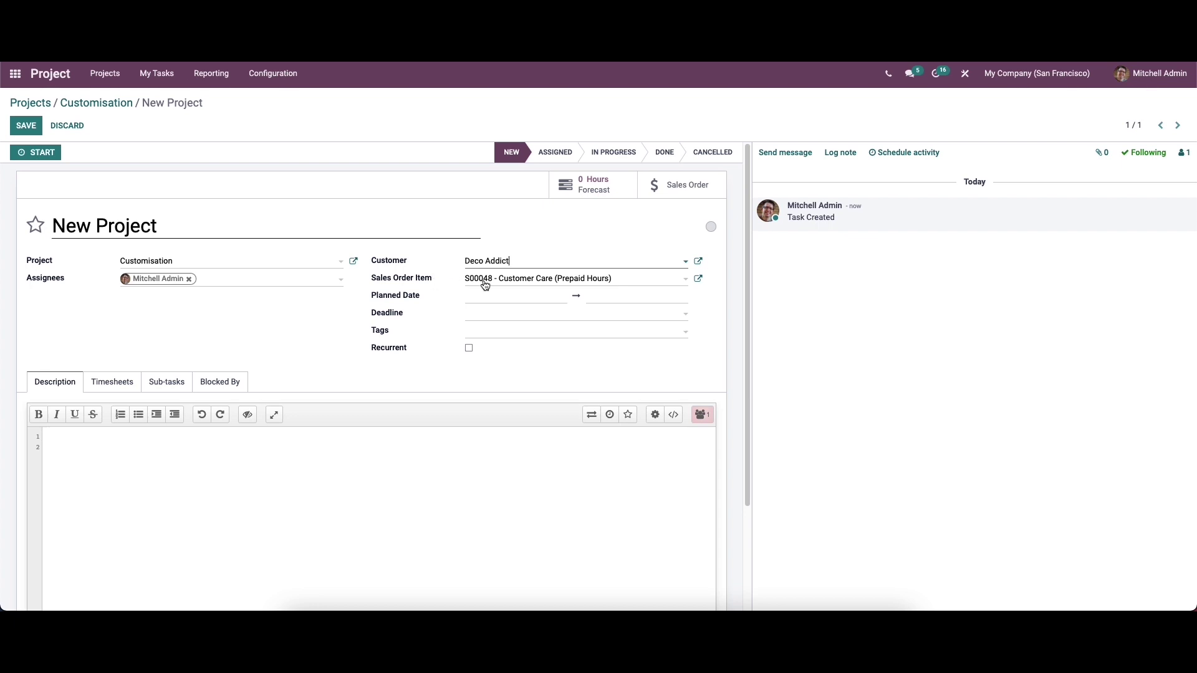
# Set the task's planned date range from 04/13/2022 to 04/20/2022.
pyautogui.click(500, 298)
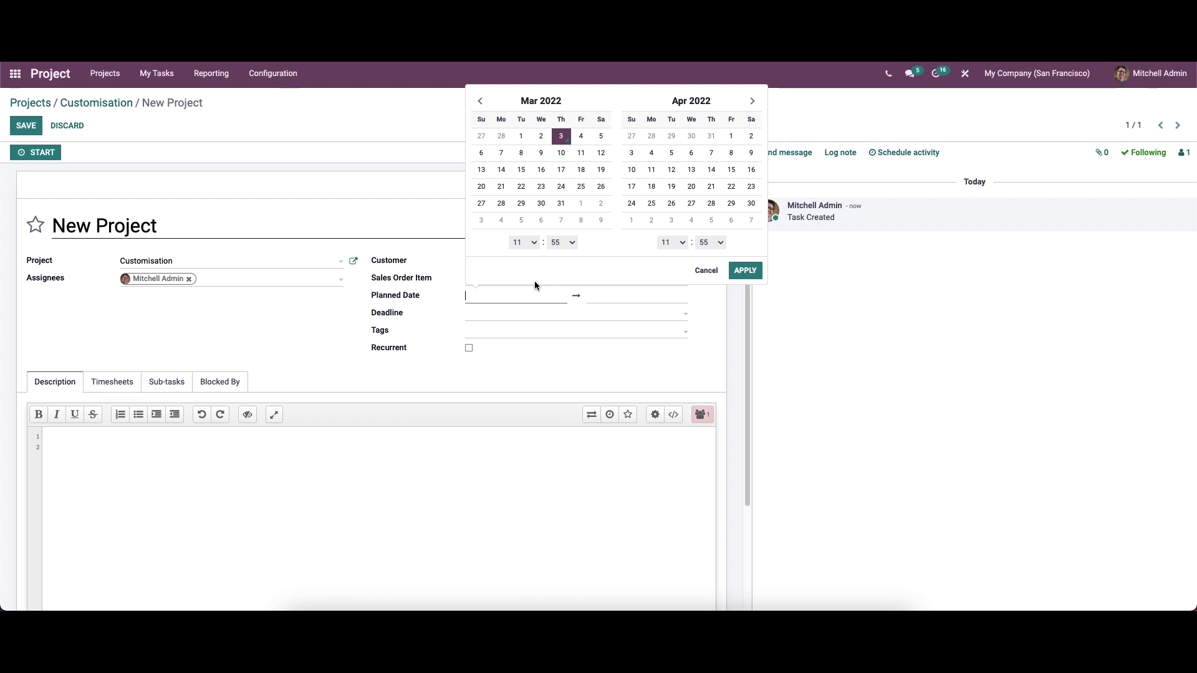
pyautogui.click(691, 169)
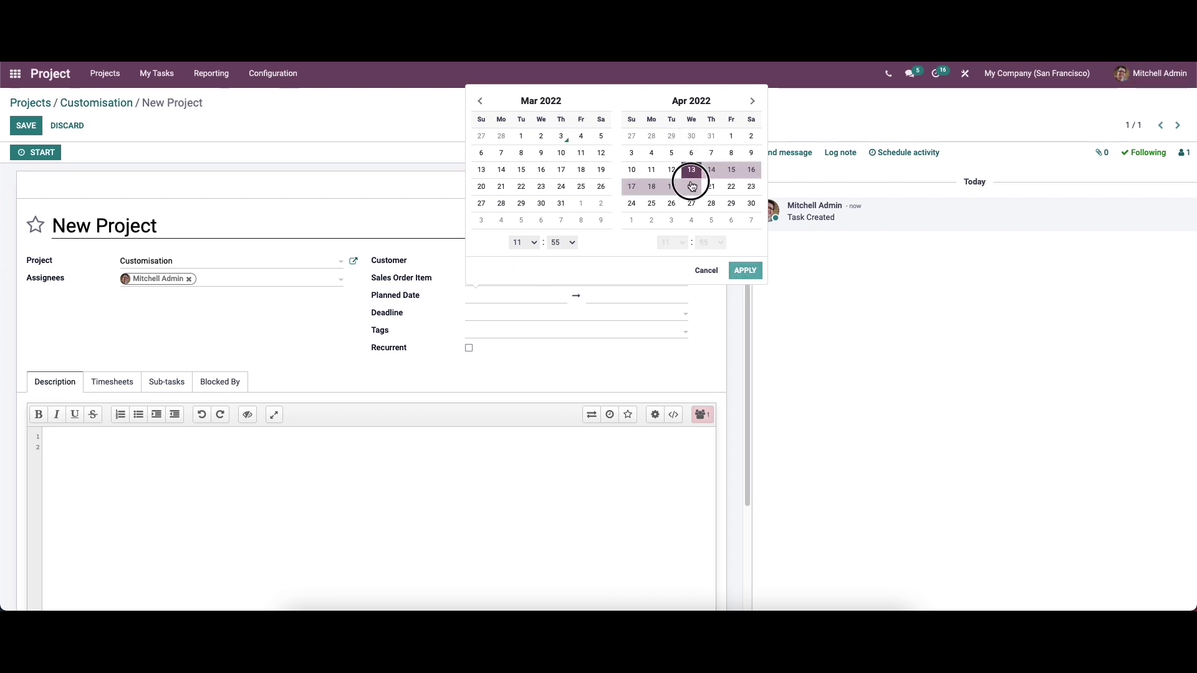
pyautogui.click(691, 187)
pyautogui.click(739, 270)
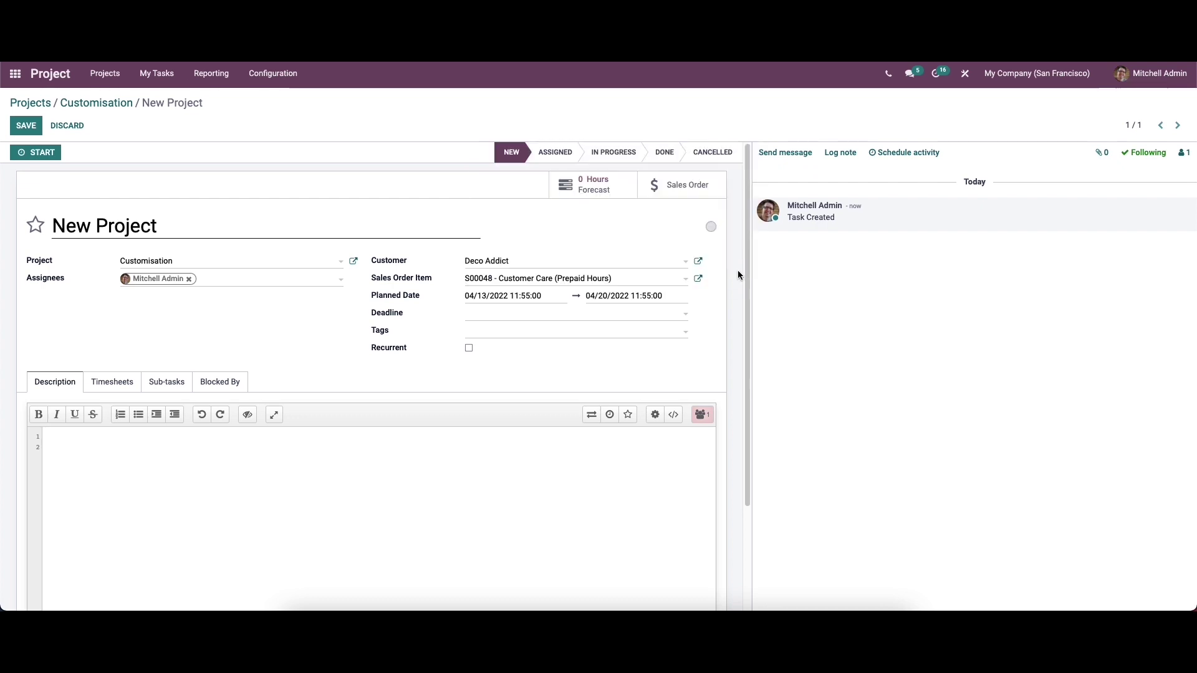
# Add the Internal tag to the task and mark it as recurrent, leaving the deadline empty.
pyautogui.click(510, 316)
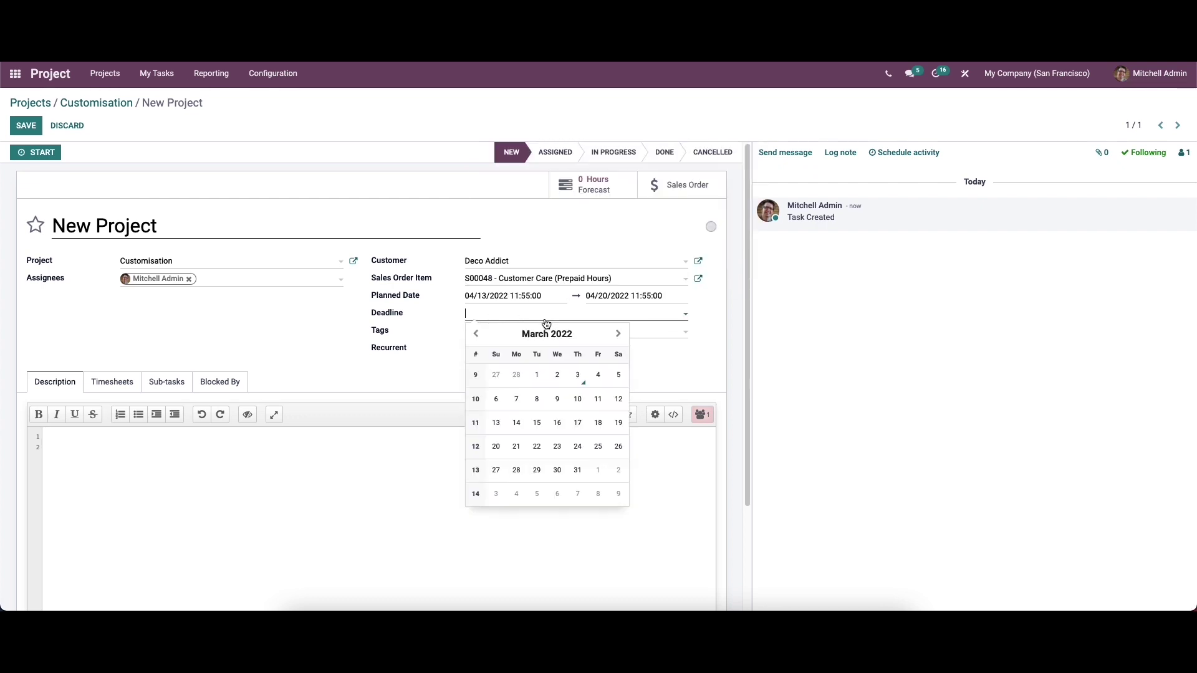
pyautogui.click(480, 312)
pyautogui.click(496, 331)
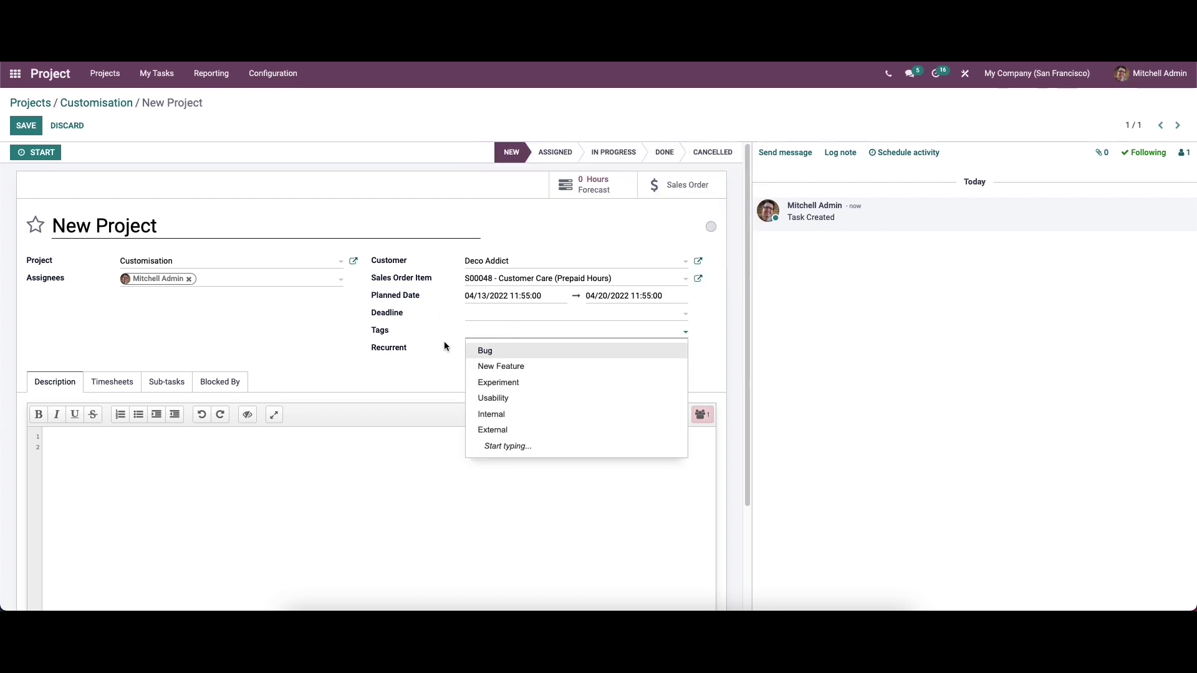
pyautogui.click(523, 414)
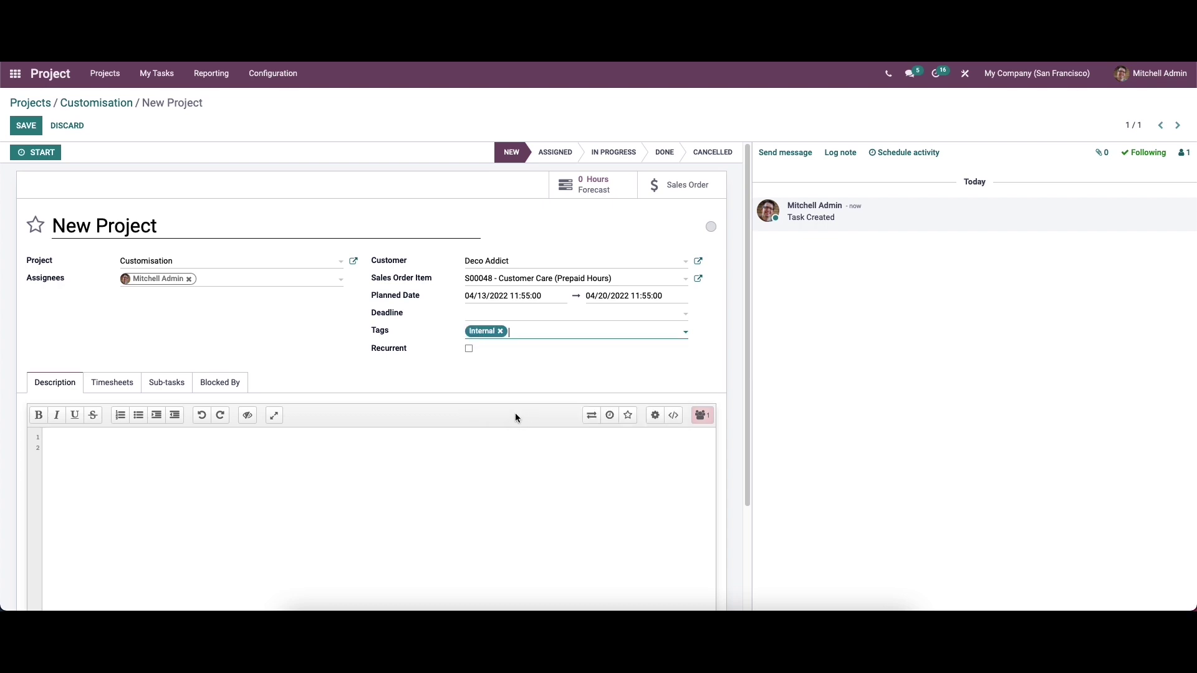
pyautogui.click(470, 349)
pyautogui.scroll(-3, 206, 396)
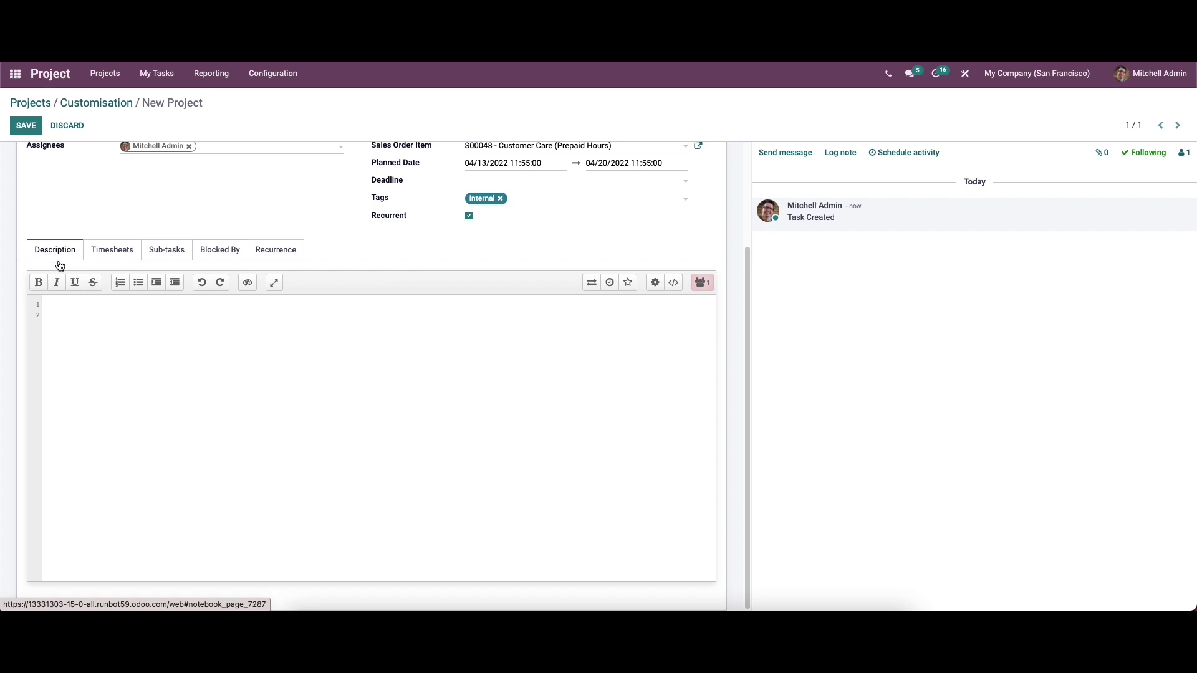
# Leave the task description empty and set the task's initially planned hours to 05:00 in its timesheets.
pyautogui.click(55, 303)
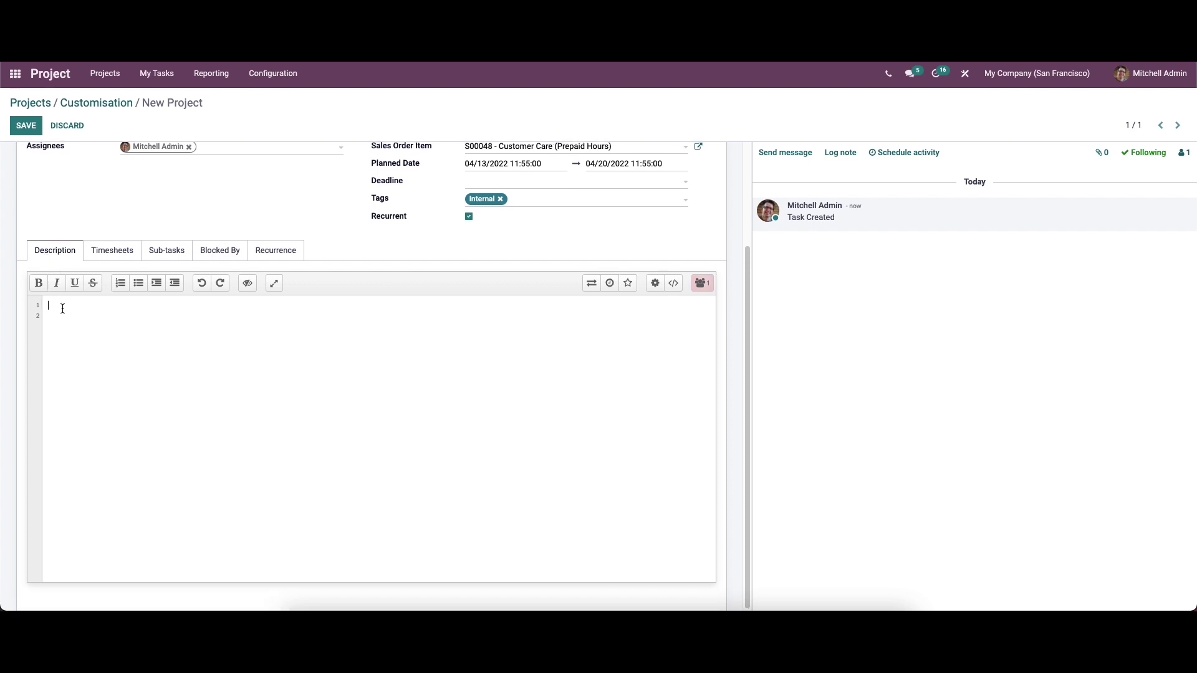
pyautogui.scroll(1, 78, 363)
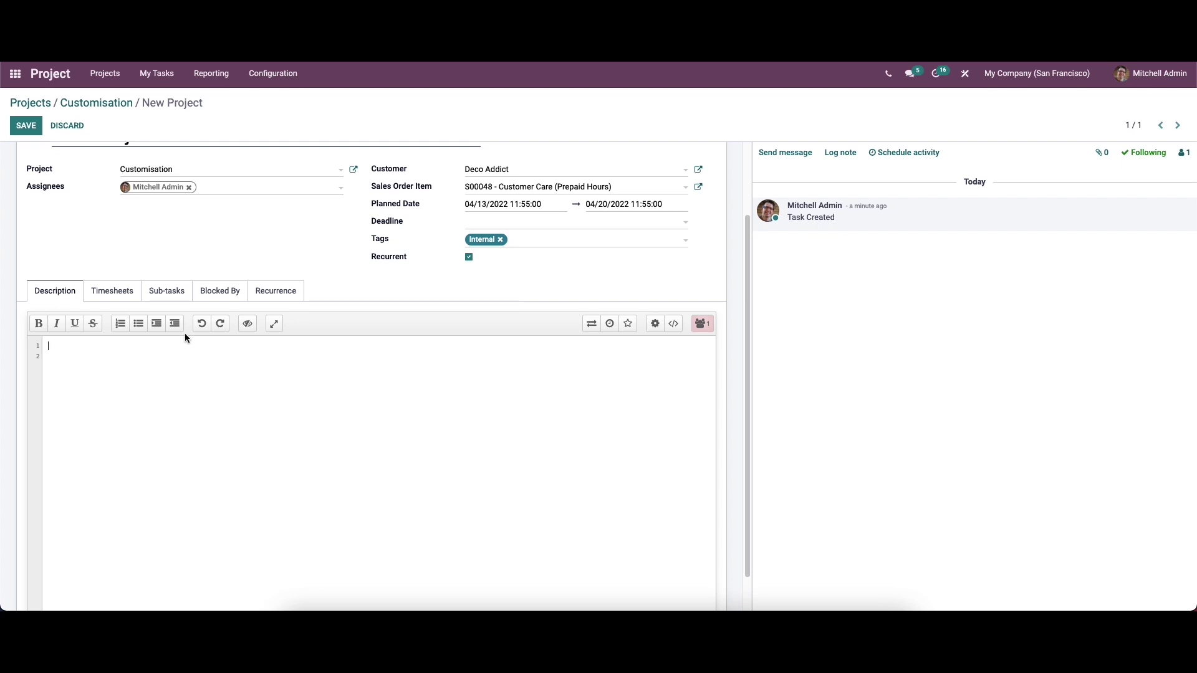
pyautogui.click(113, 293)
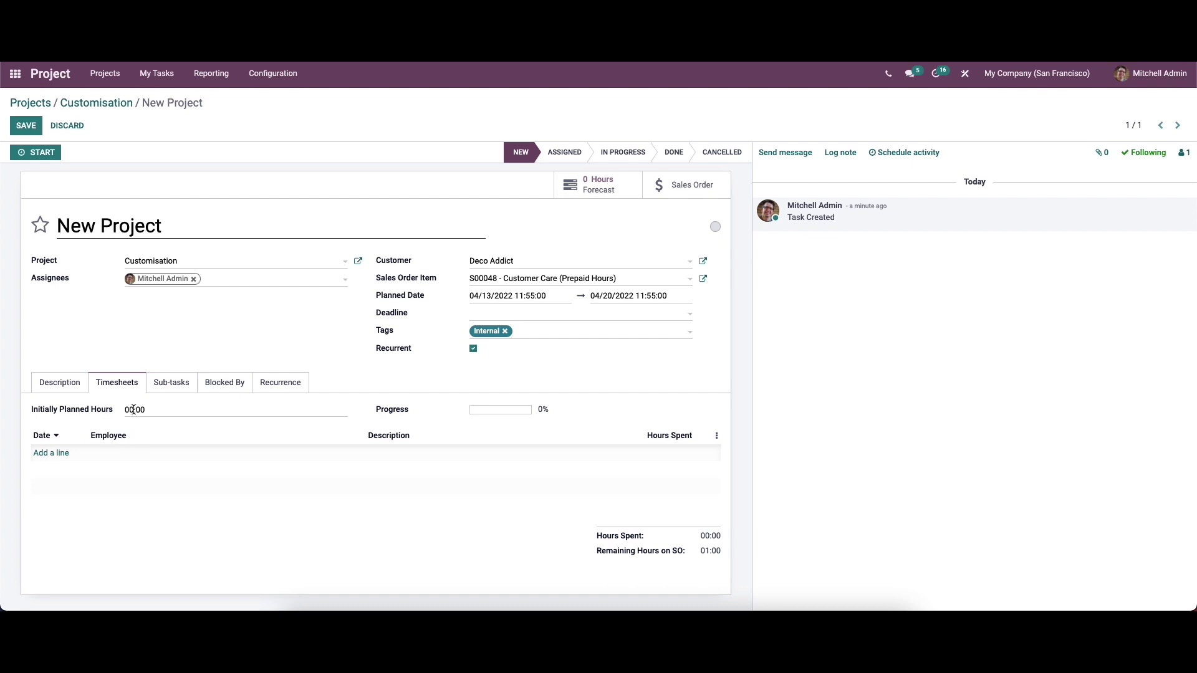
pyautogui.moveTo(126, 408); pyautogui.dragTo(148, 408)
pyautogui.write('5')
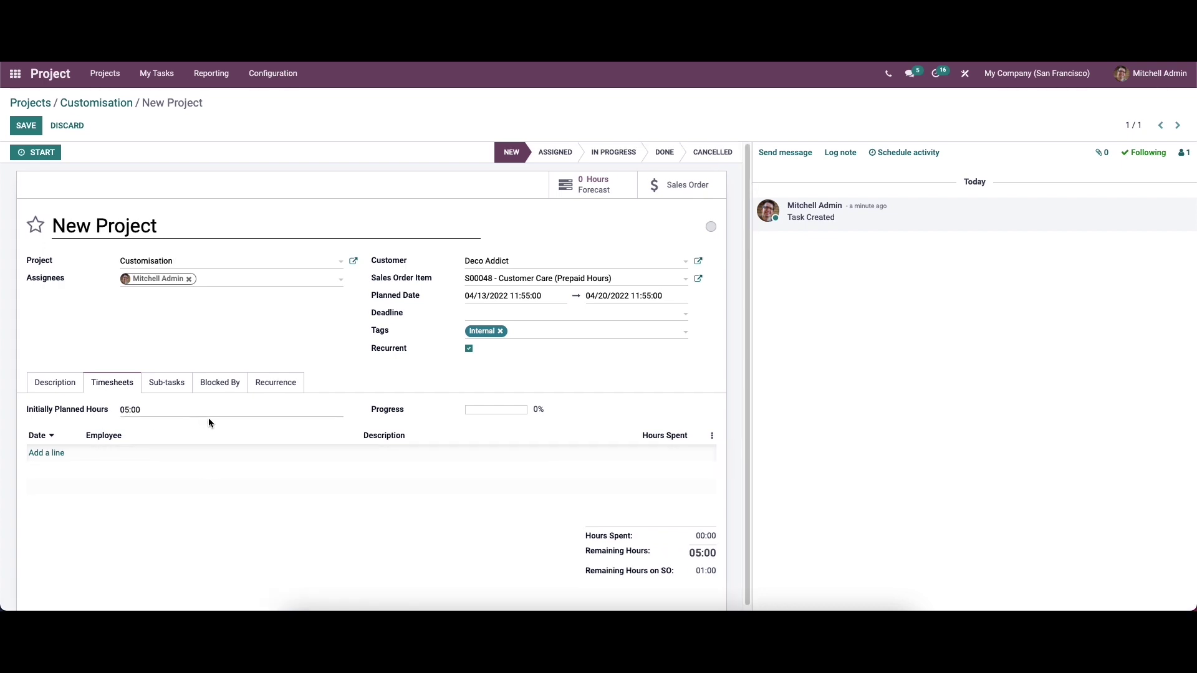
# Add a timesheet line described as Planning with 03:00 hours spent, keeping the default date and employee.
pyautogui.click(46, 453)
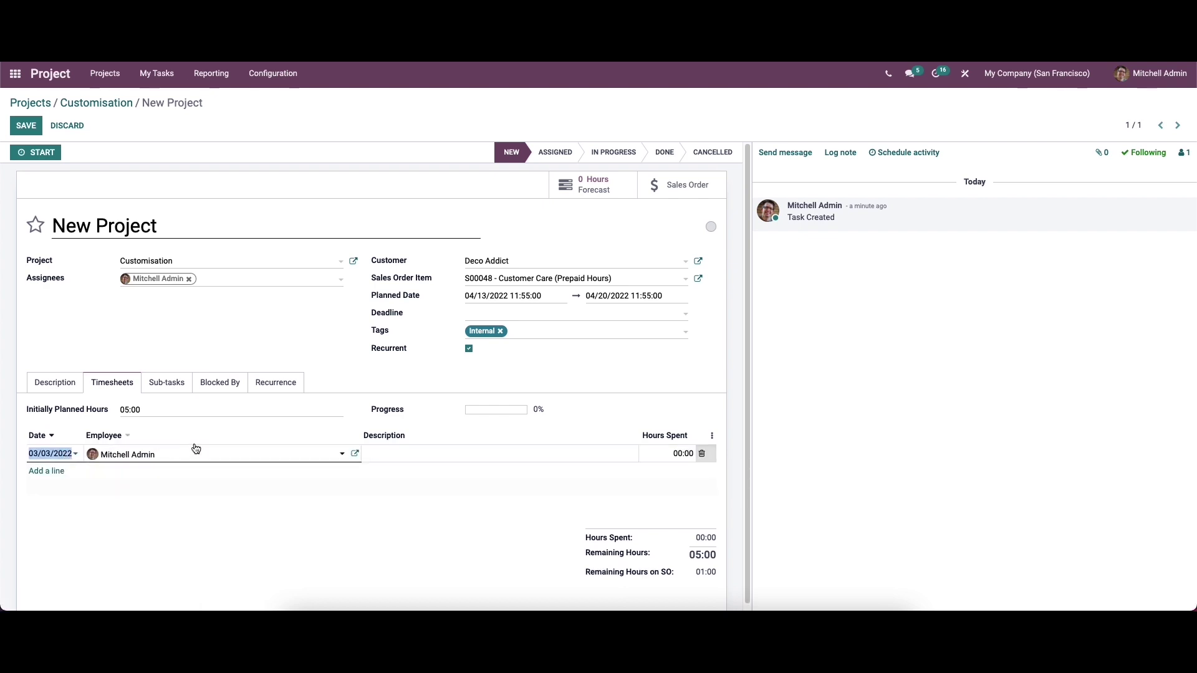
pyautogui.click(423, 458)
pyautogui.write('Planning')
pyautogui.doubleClick(679, 454)
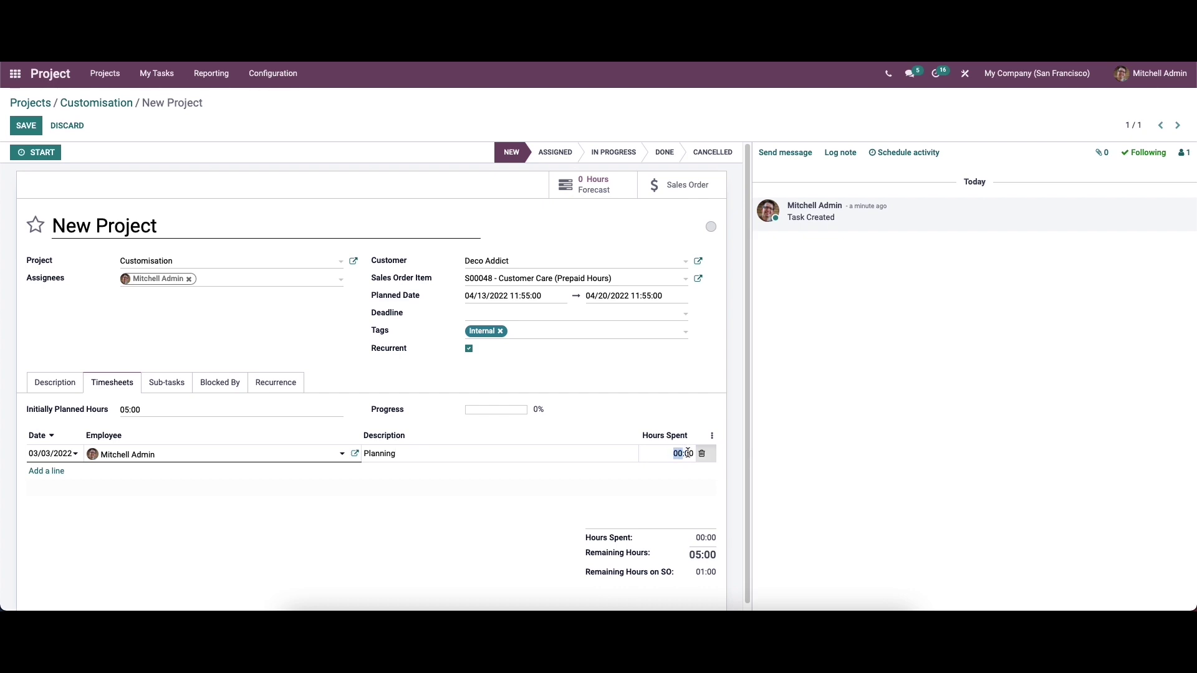
pyautogui.write('3')
pyautogui.click(462, 547)
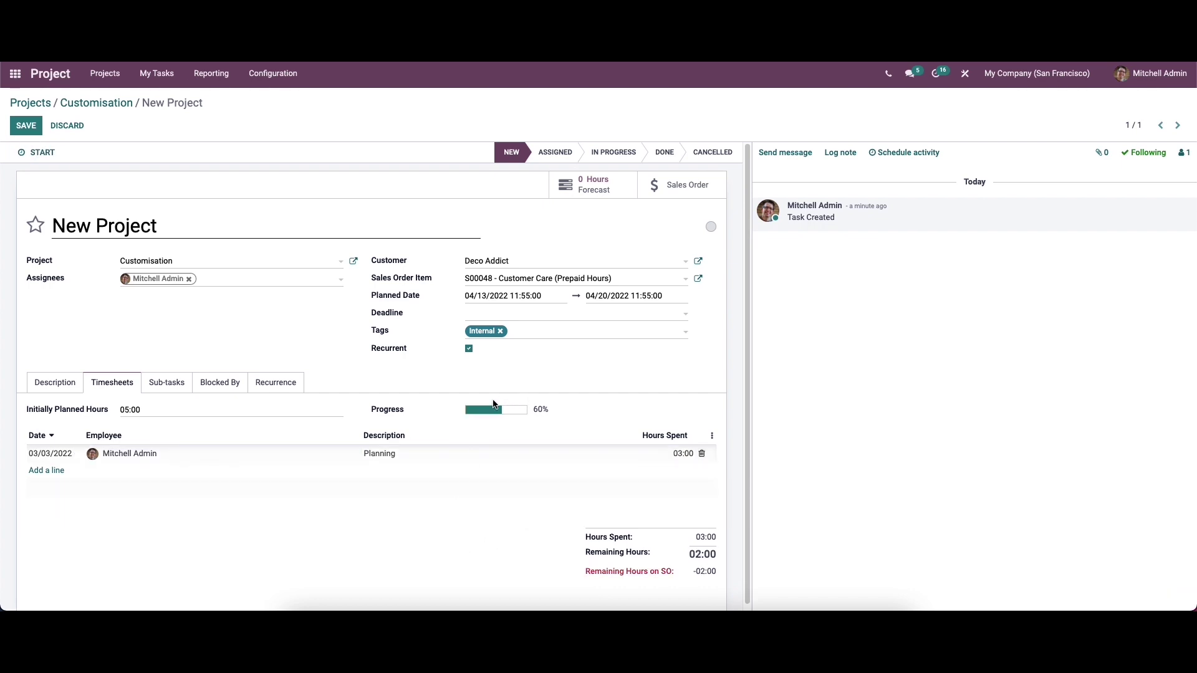
pyautogui.scroll(-1, 617, 548)
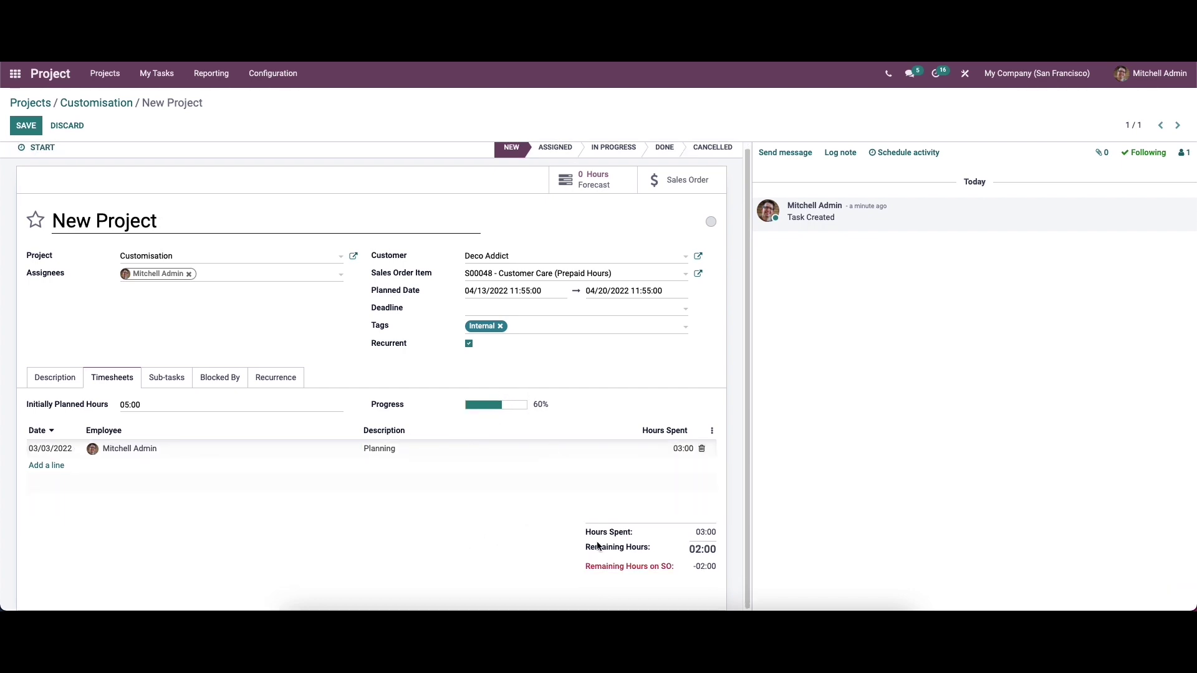
pyautogui.scroll(1, 507, 548)
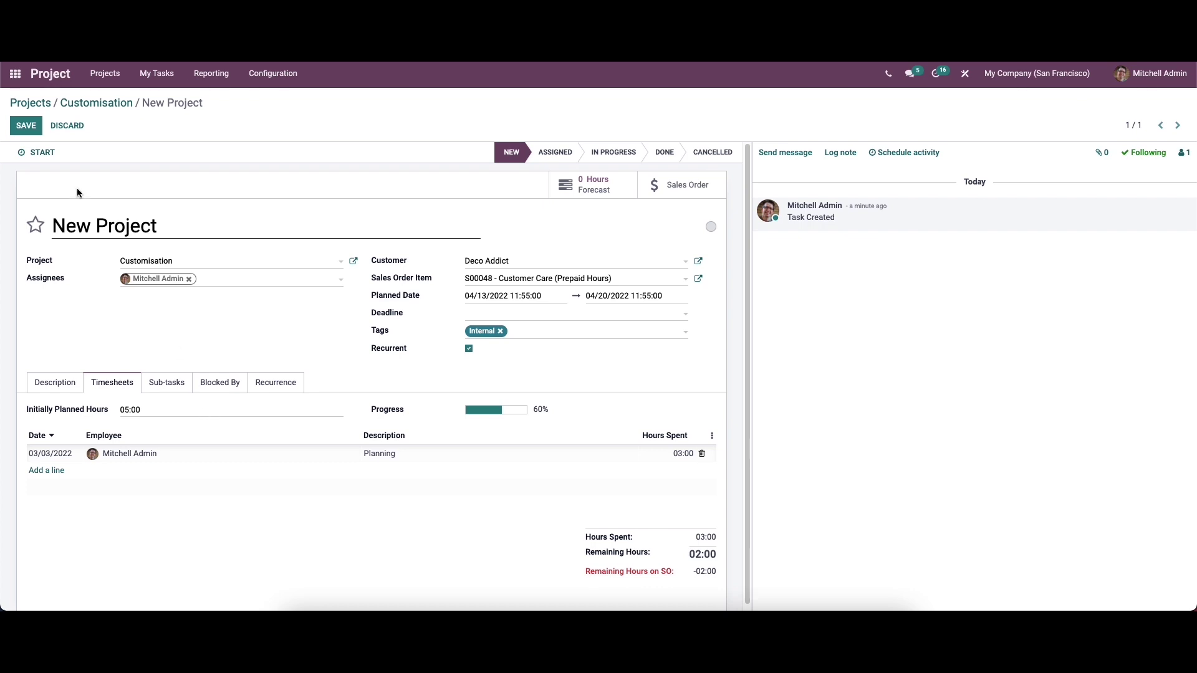
# Start and stop the task timer, and save the recorded time as a timesheet entry without a description.
pyautogui.click(32, 157)
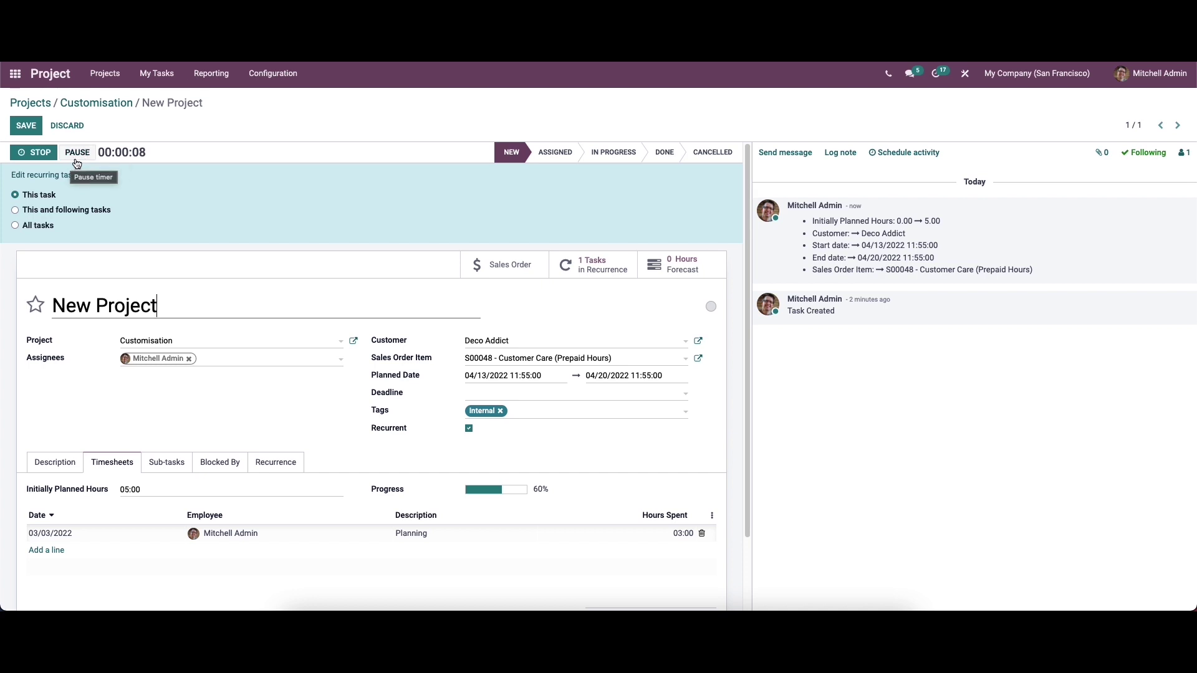
pyautogui.click(42, 153)
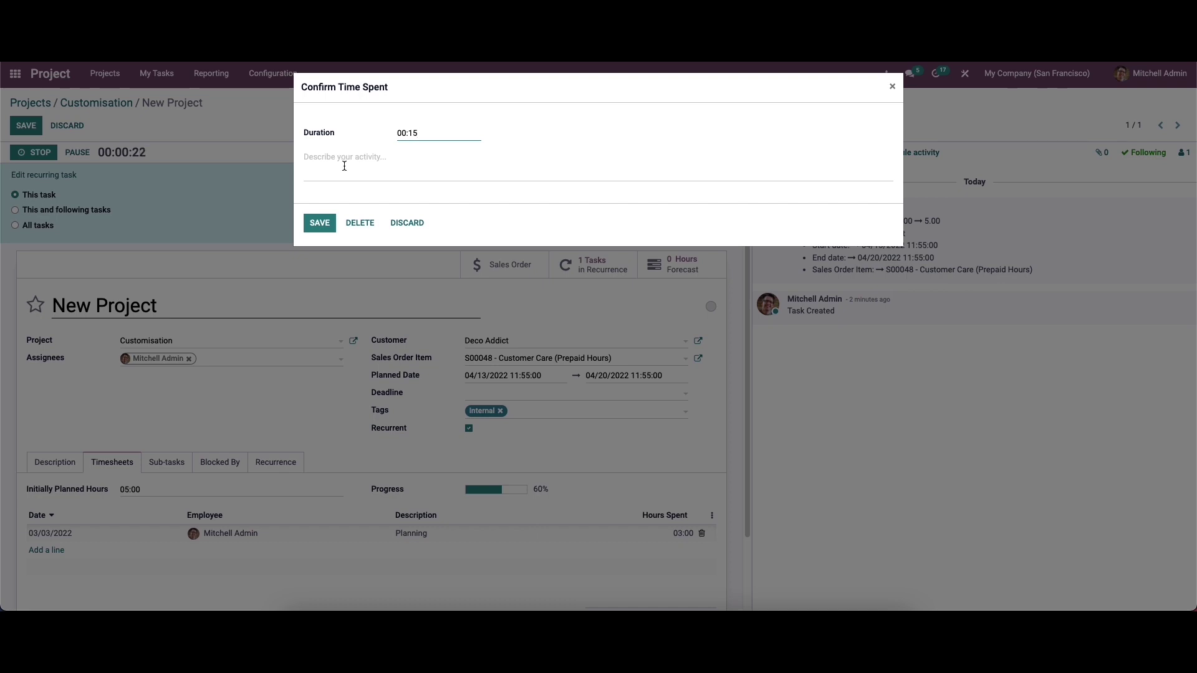
pyautogui.click(332, 229)
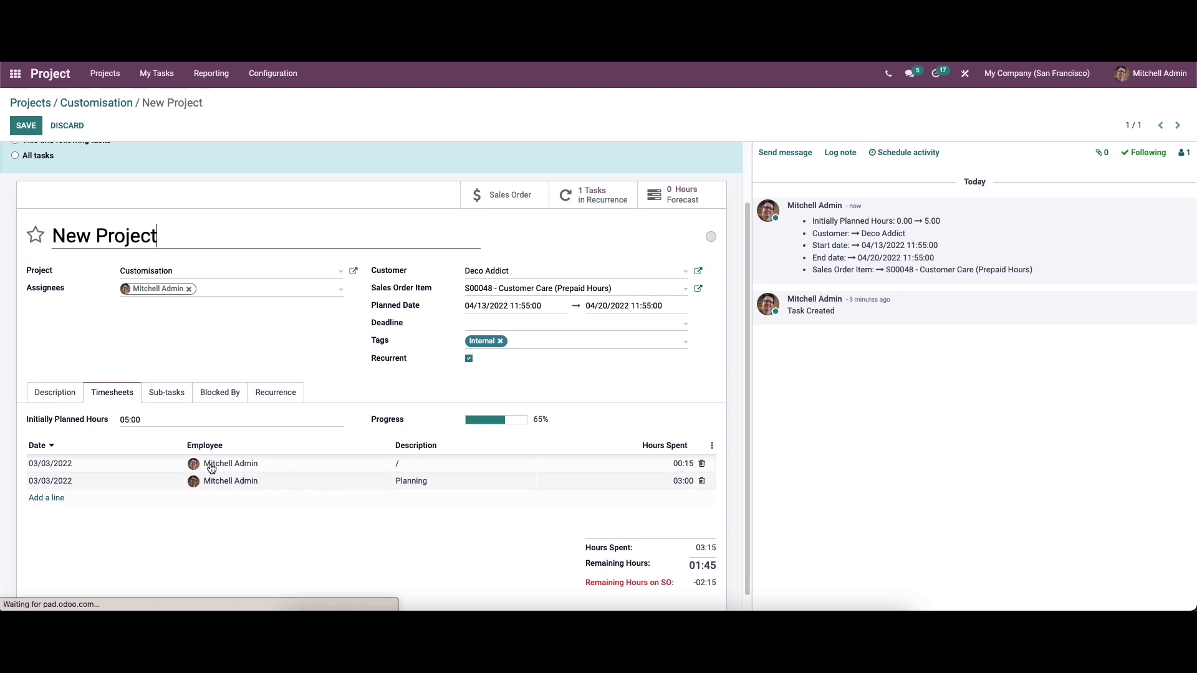
pyautogui.scroll(2, 398, 449)
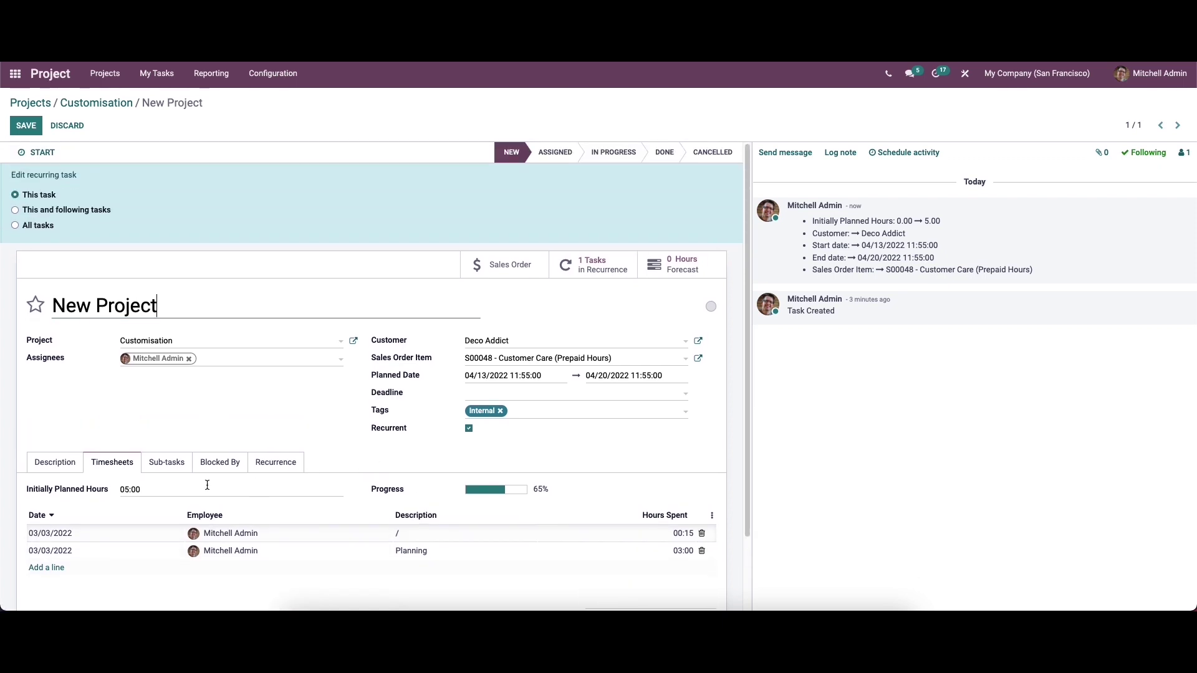
# Add a sub-task titled new project 1, keeping the default assignee, an empty deadline and the New stage.
pyautogui.click(160, 464)
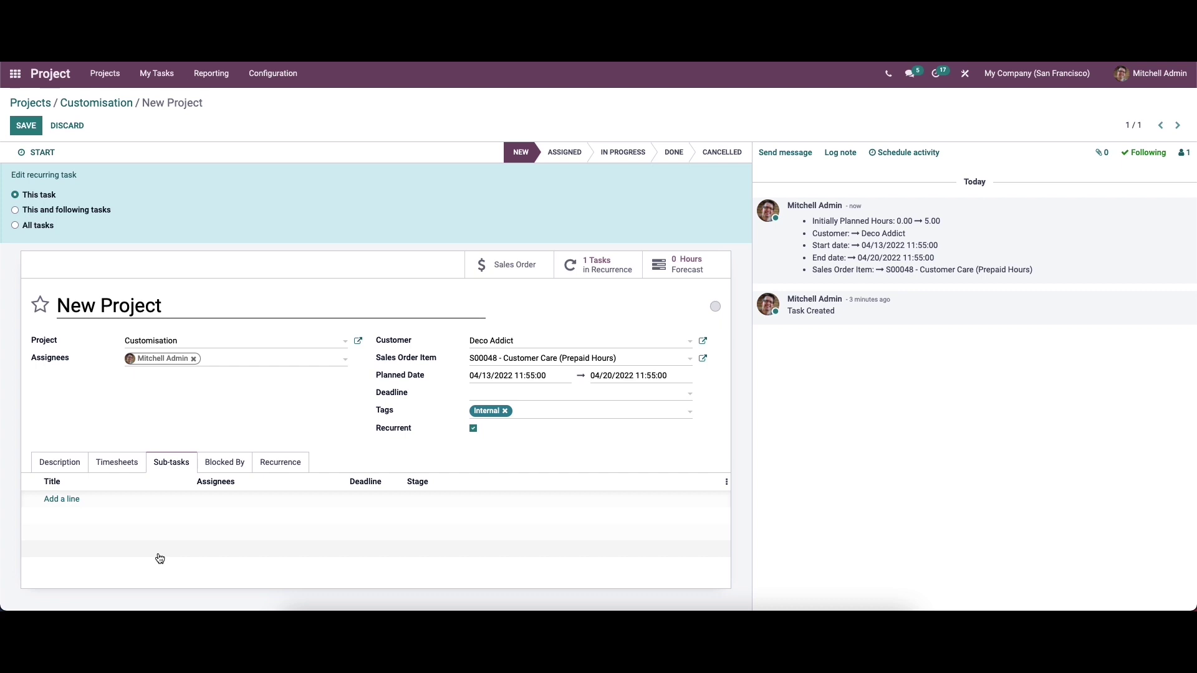
pyautogui.click(72, 499)
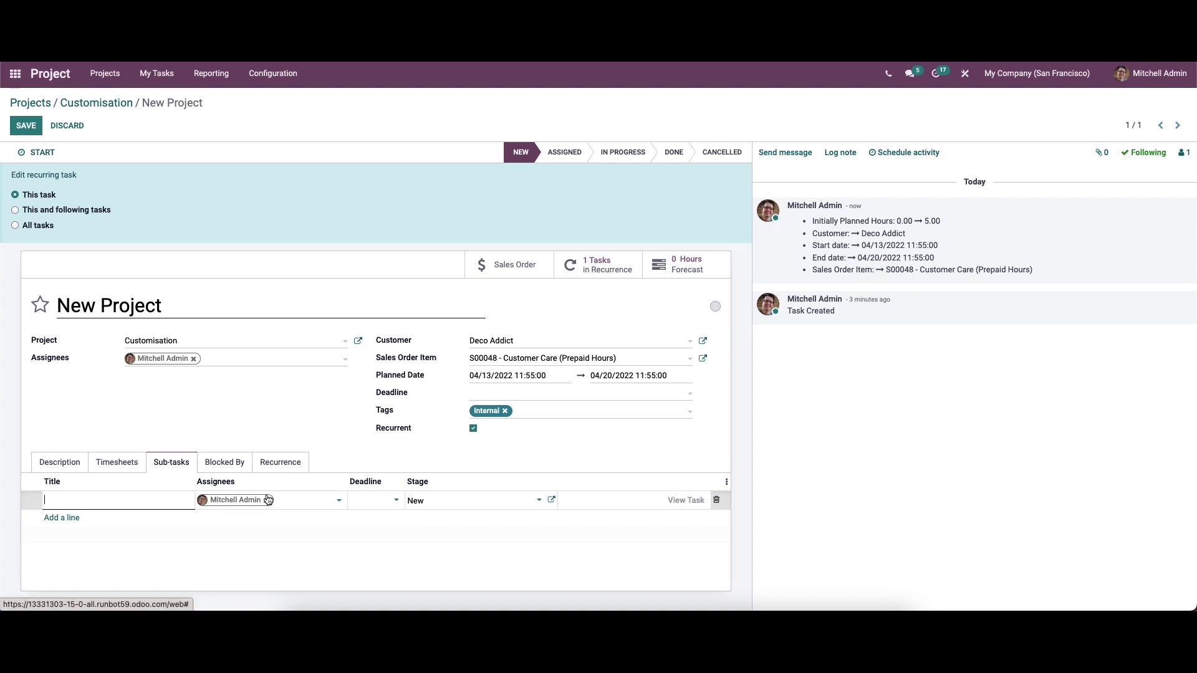
pyautogui.click(394, 504)
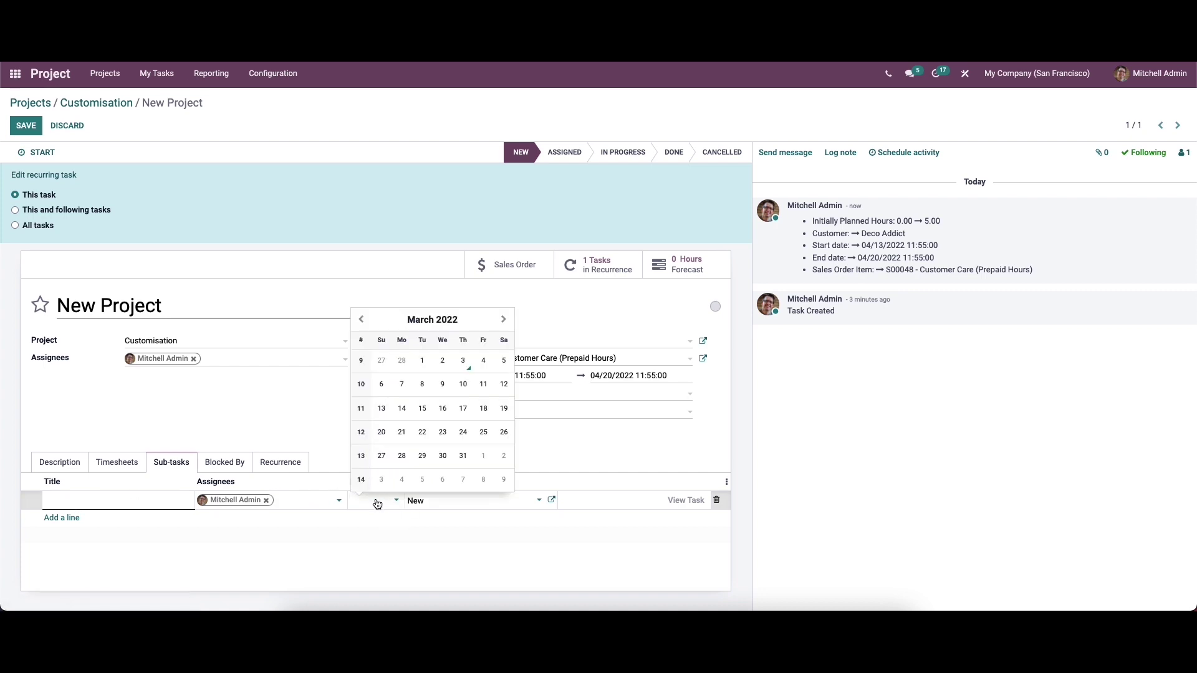
pyautogui.click(387, 503)
pyautogui.click(447, 502)
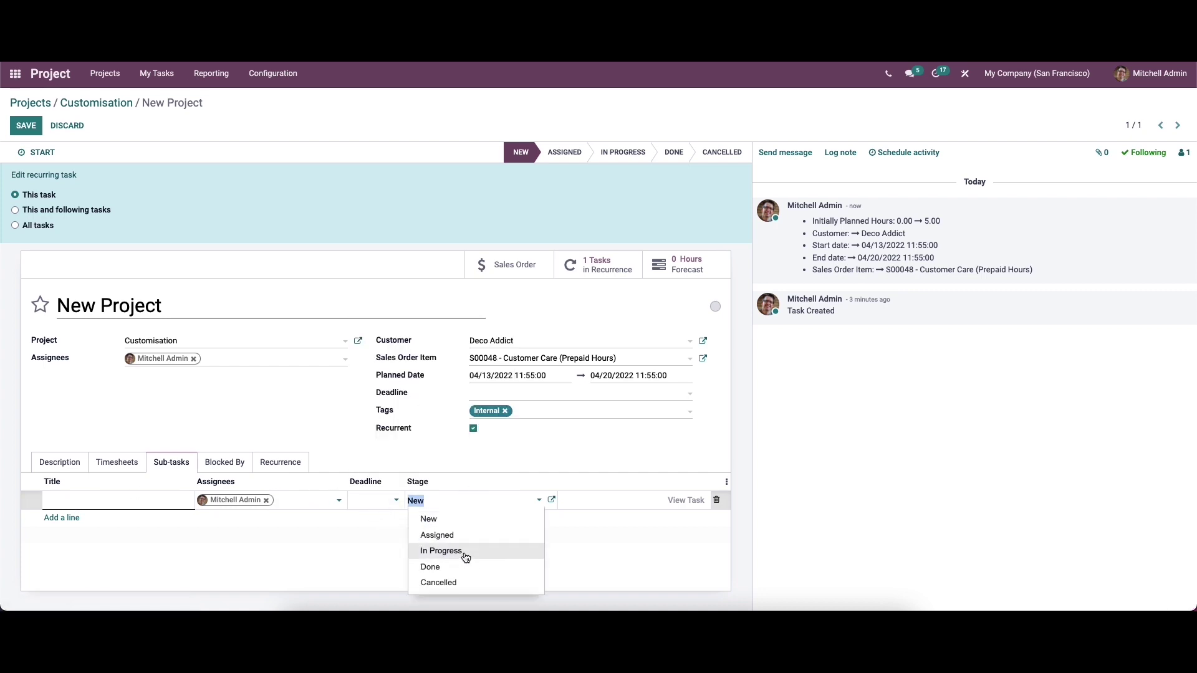
pyautogui.click(478, 502)
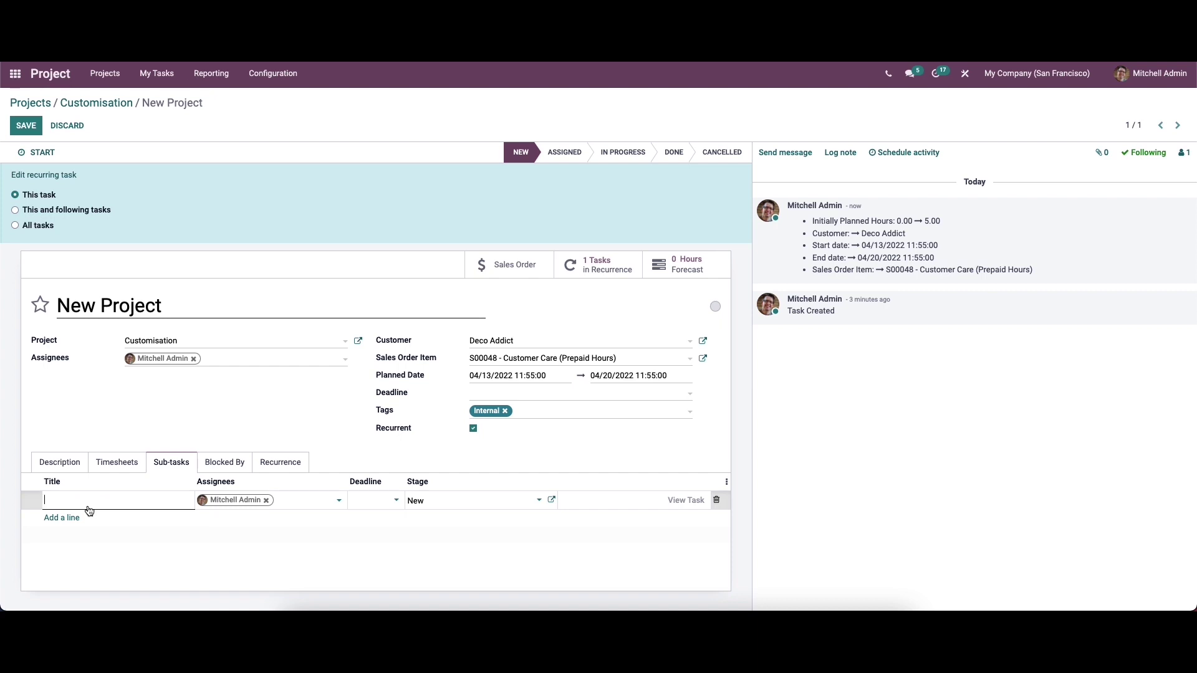
pyautogui.write('new project 1')
pyautogui.click(128, 532)
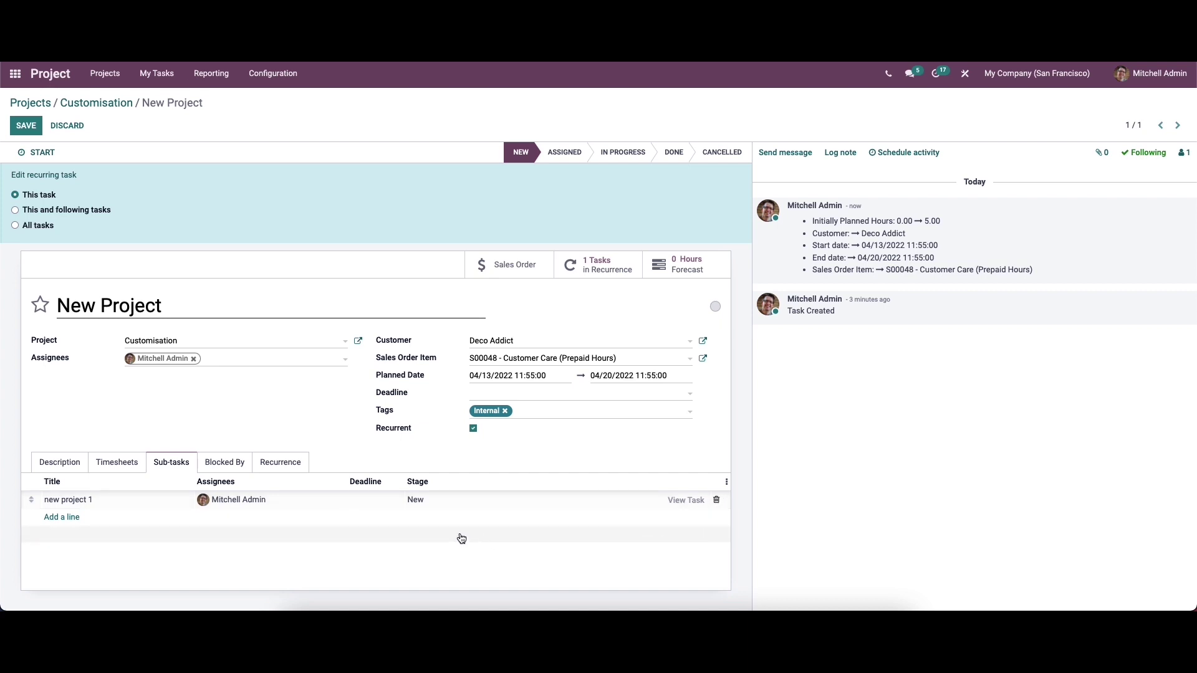
# Mark the task as blocked by the Social network integration task.
pyautogui.click(228, 467)
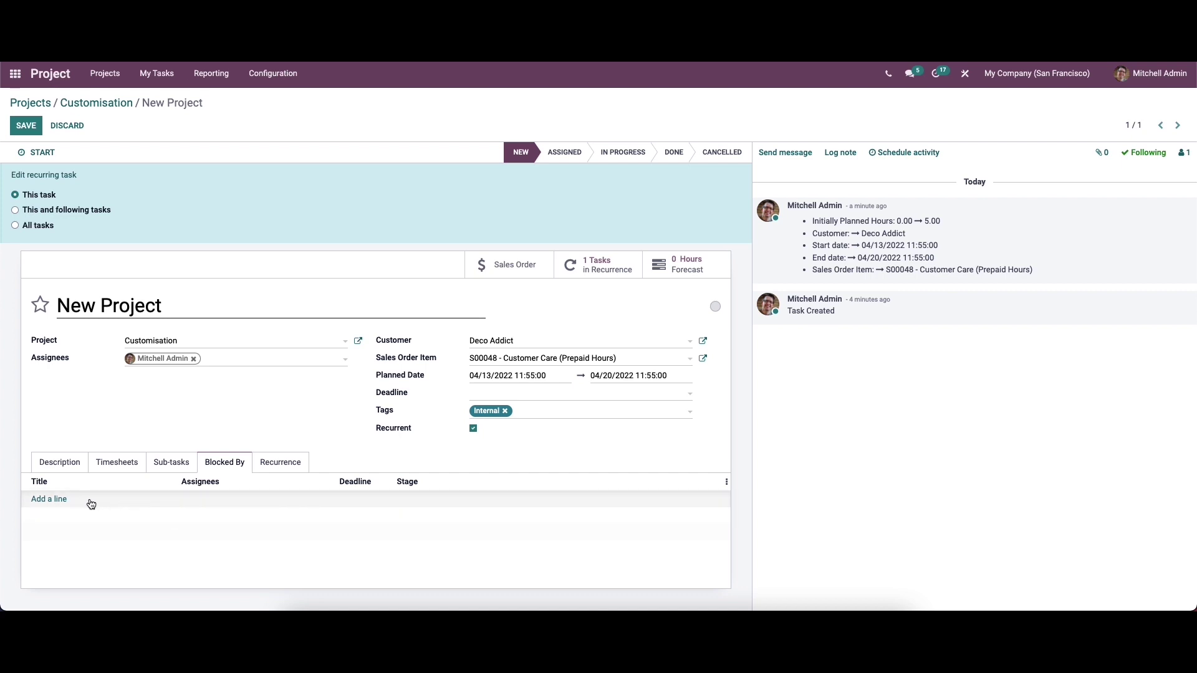
pyautogui.click(64, 502)
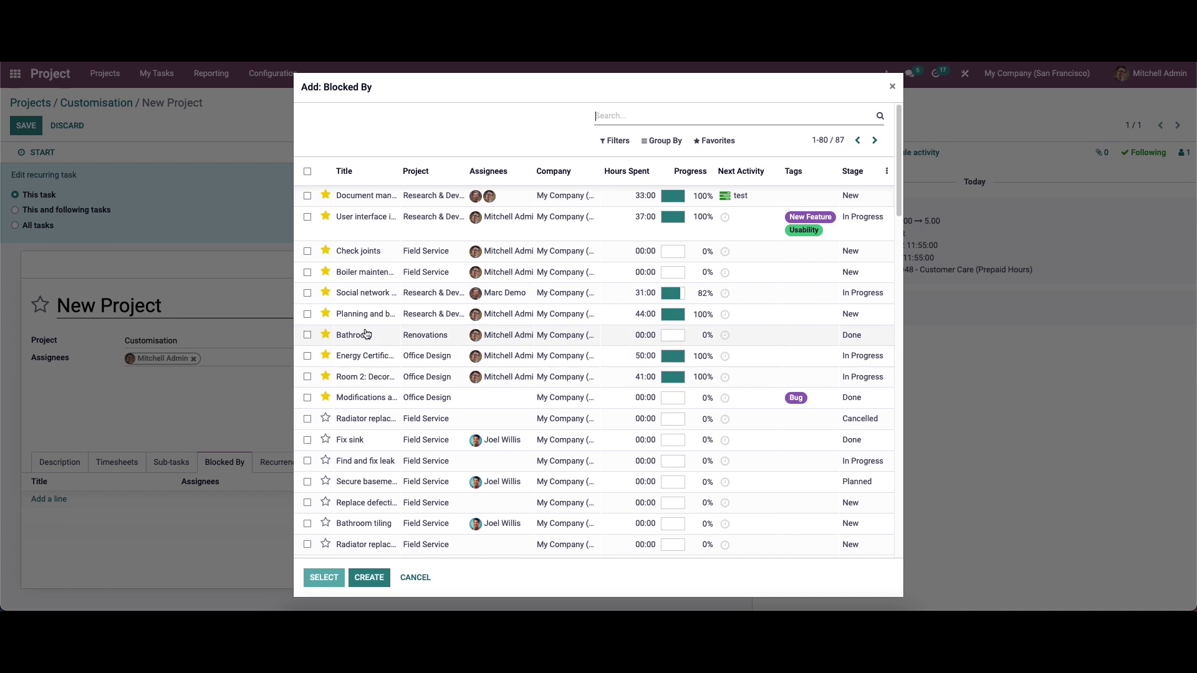
pyautogui.click(412, 294)
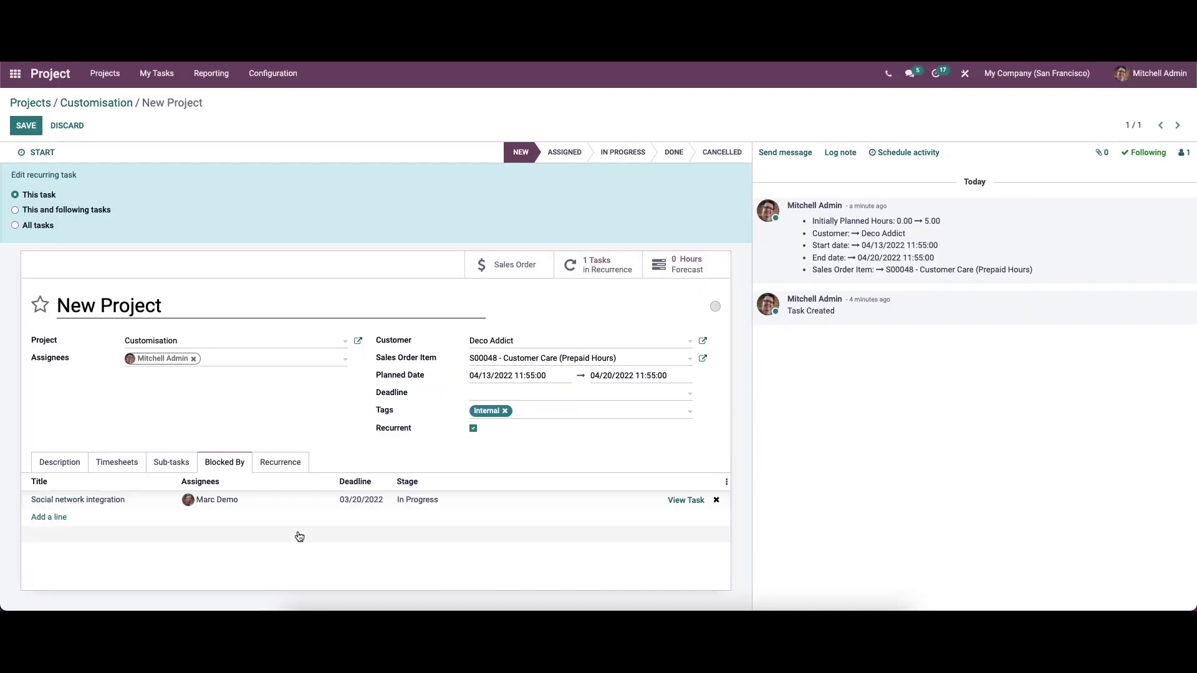
# Open the task's recurrence settings and switch the Recurrent option off and back on.
pyautogui.click(280, 462)
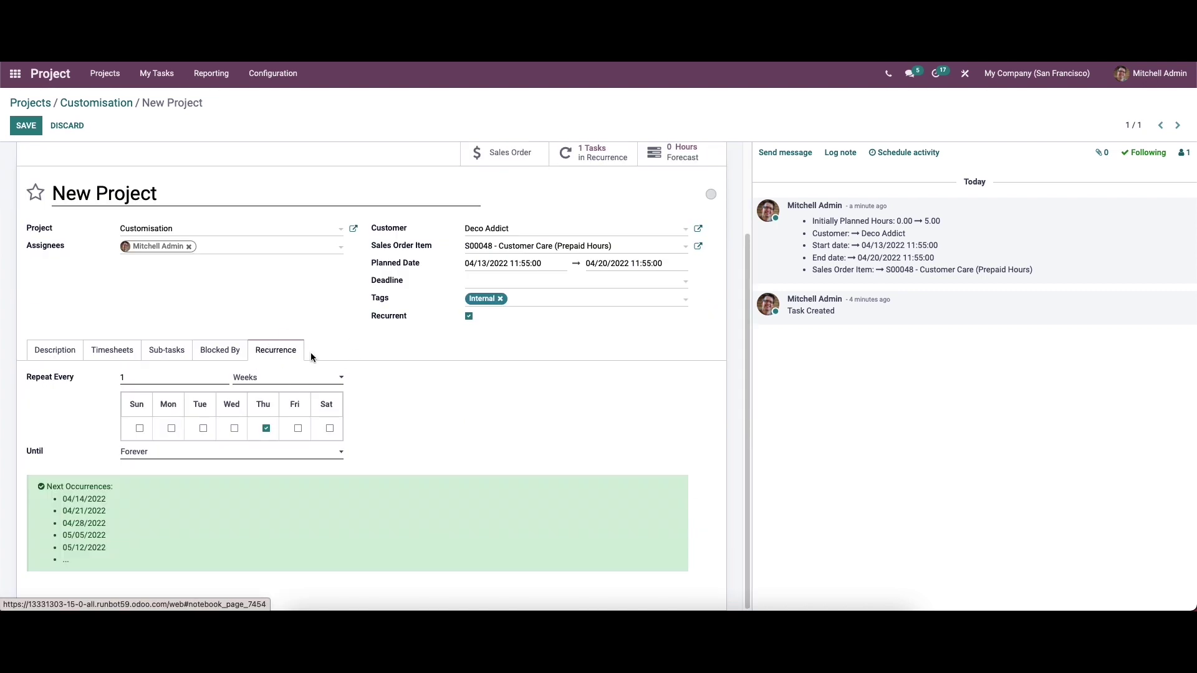
pyautogui.click(470, 316)
pyautogui.click(468, 318)
# Add Wednesday to the task's weekly recurrence days, keep it repeating Forever, and save the task.
pyautogui.click(276, 351)
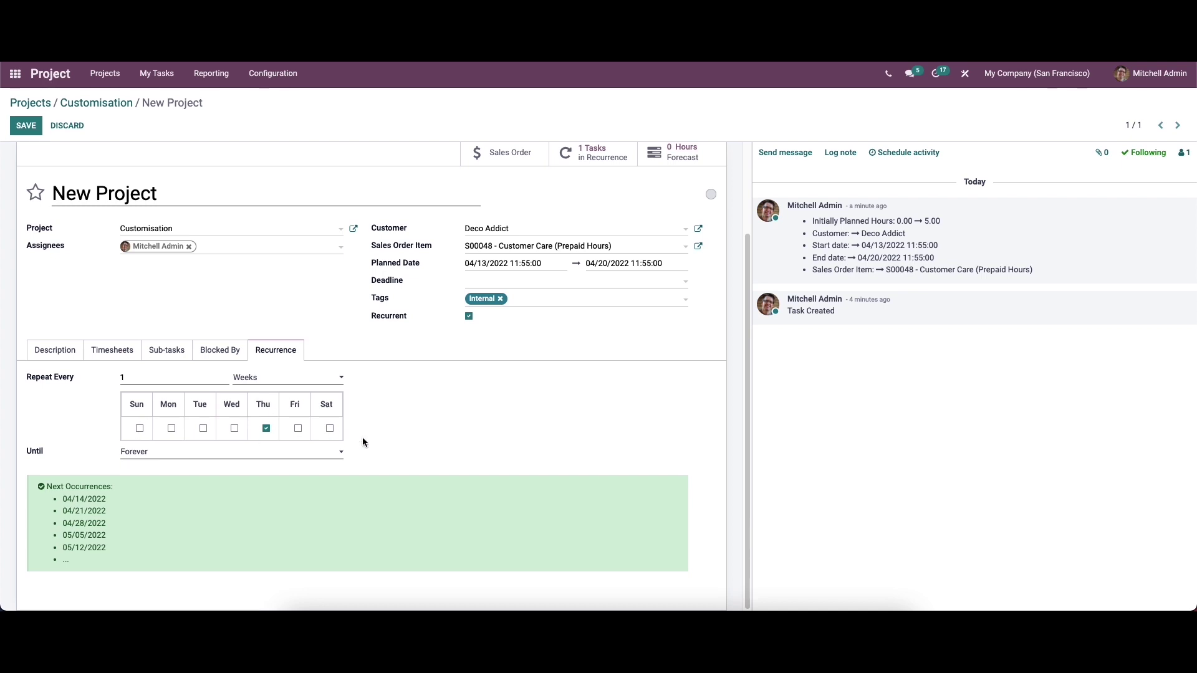
pyautogui.click(235, 429)
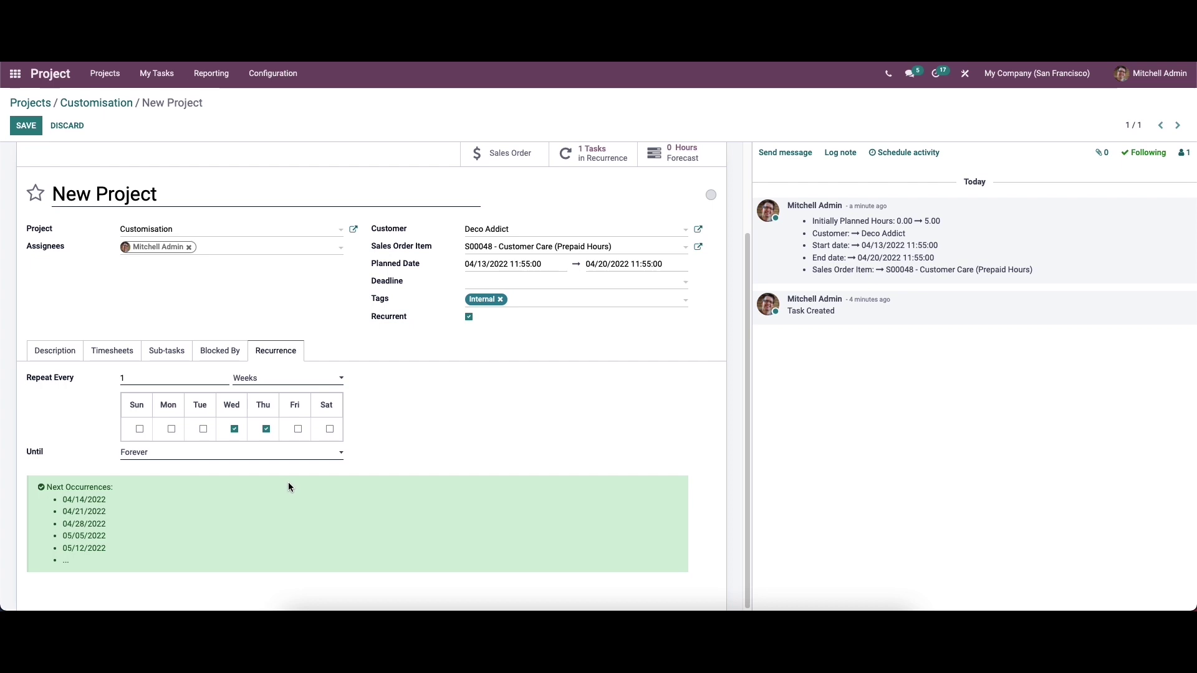
pyautogui.scroll(1, 159, 480)
pyautogui.click(146, 456)
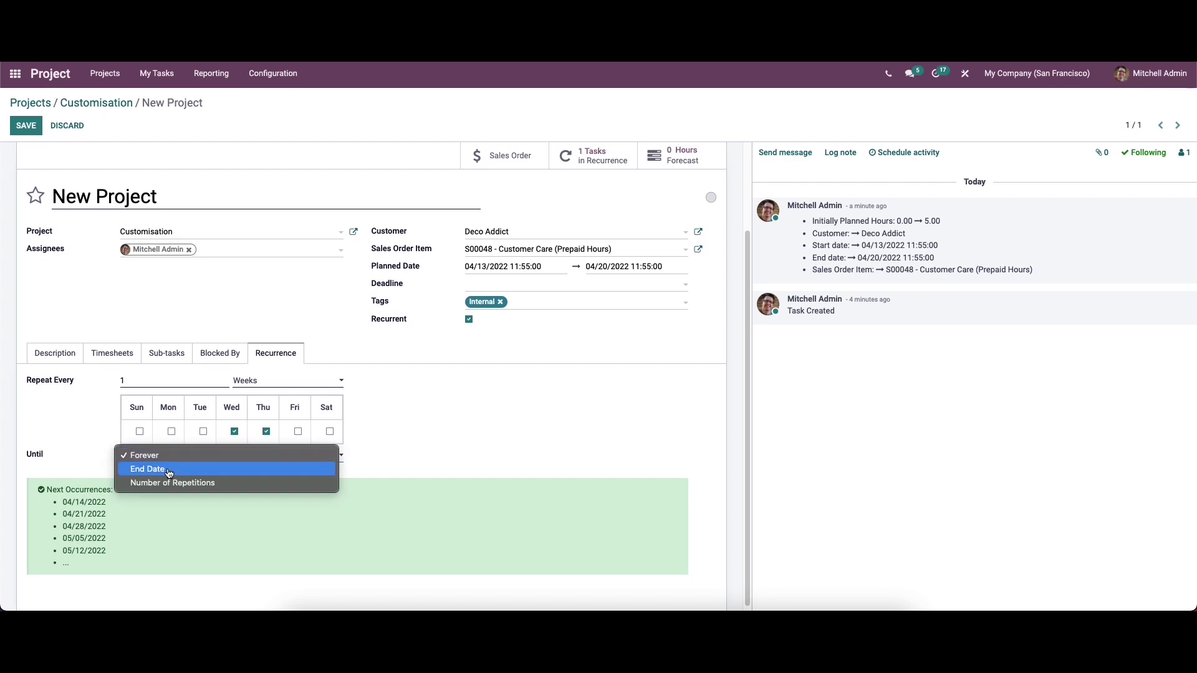
pyautogui.click(87, 458)
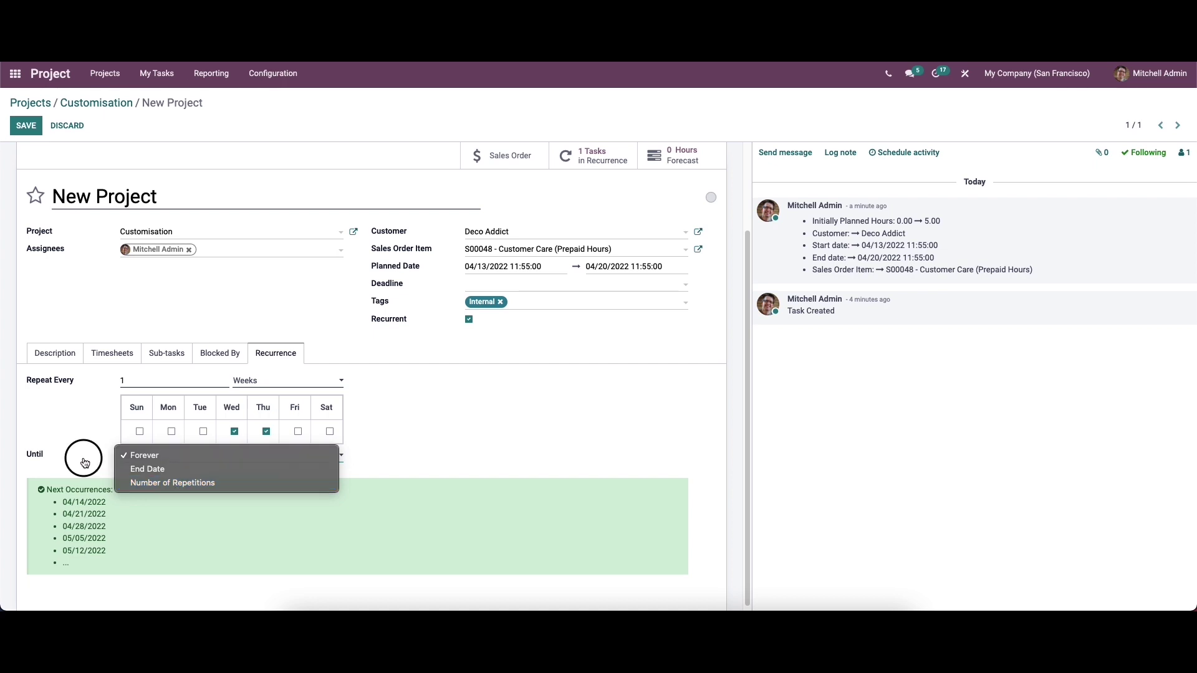
pyautogui.scroll(3, 343, 448)
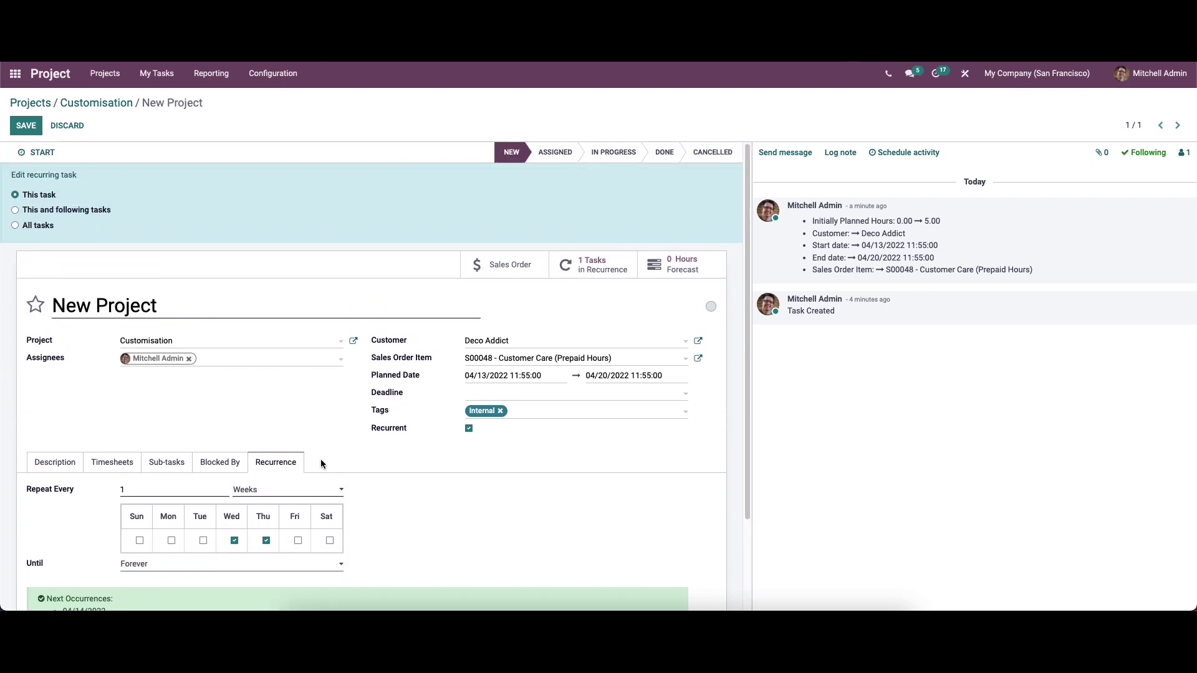
pyautogui.click(22, 132)
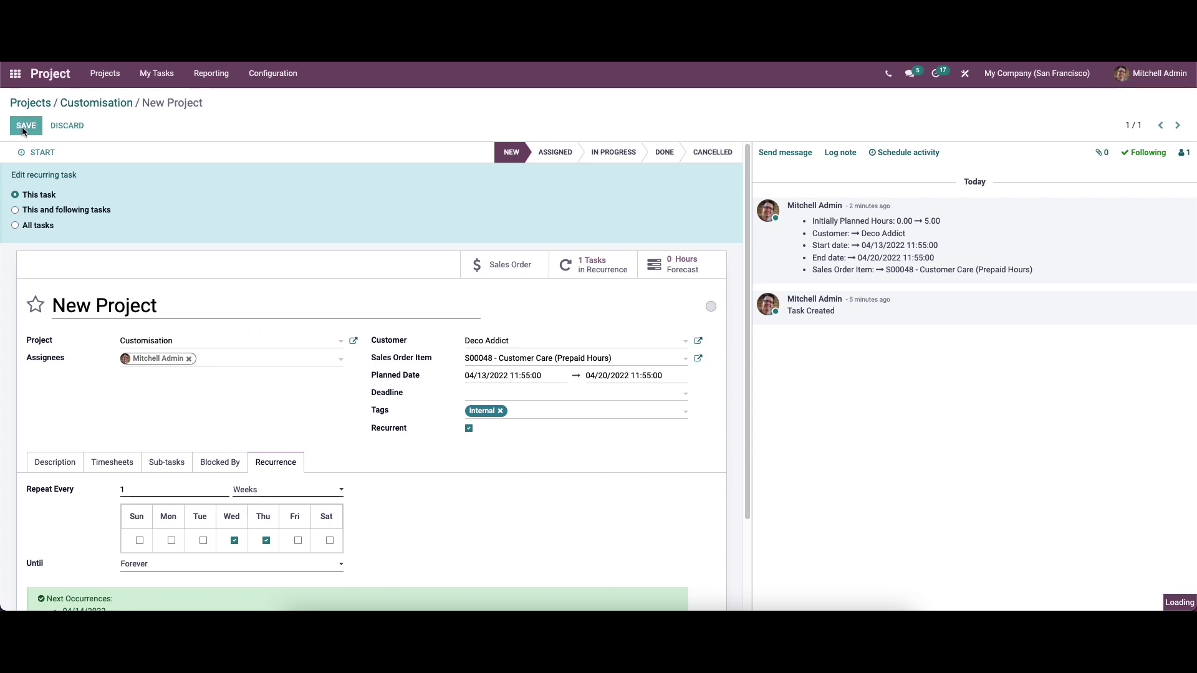
pyautogui.scroll(-1, 206, 302)
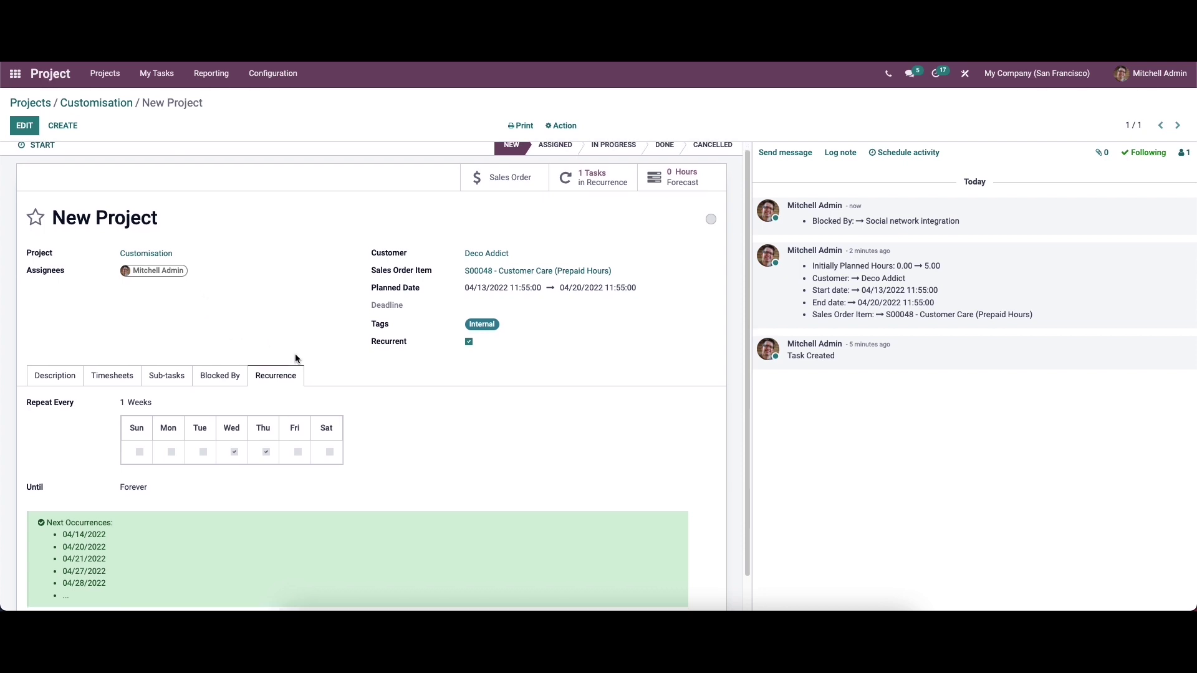